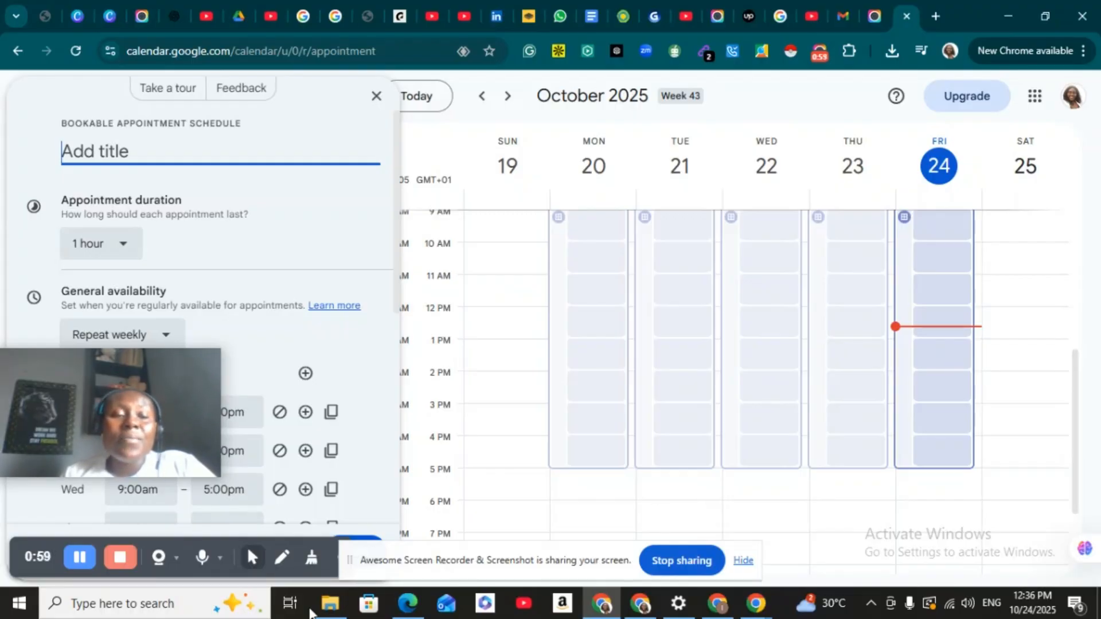
Step: Close the open appointment form and start a new bookable appointment schedule from the calendar
{"action": "left_click_drag", "start_coordinate": [152, 435], "coordinate": [1021, 409]}
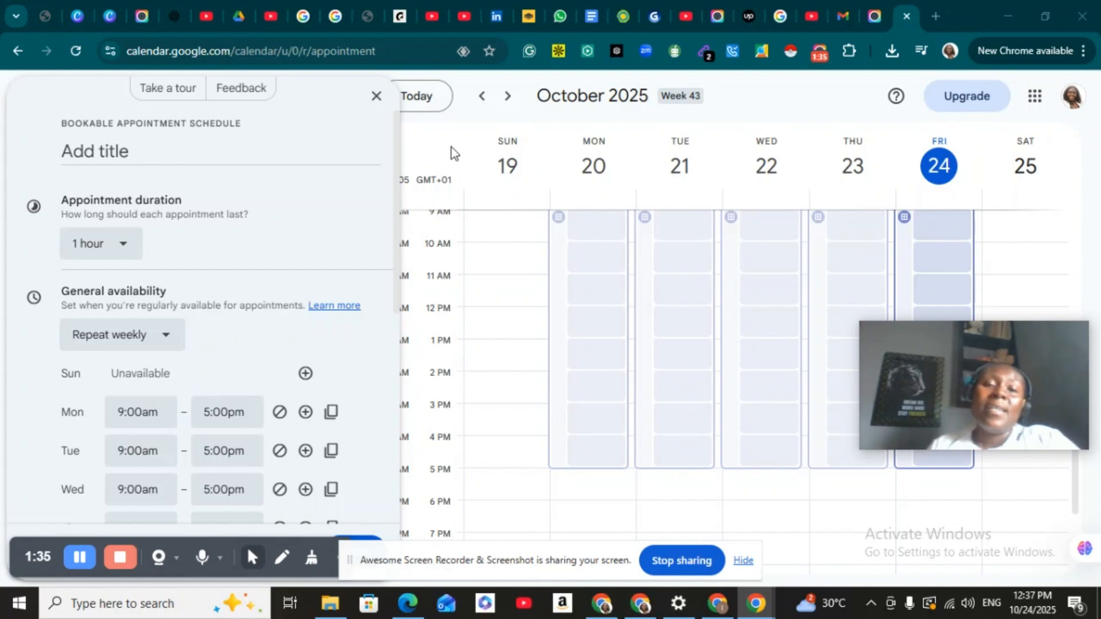
{"action": "left_click", "coordinate": [376, 100]}
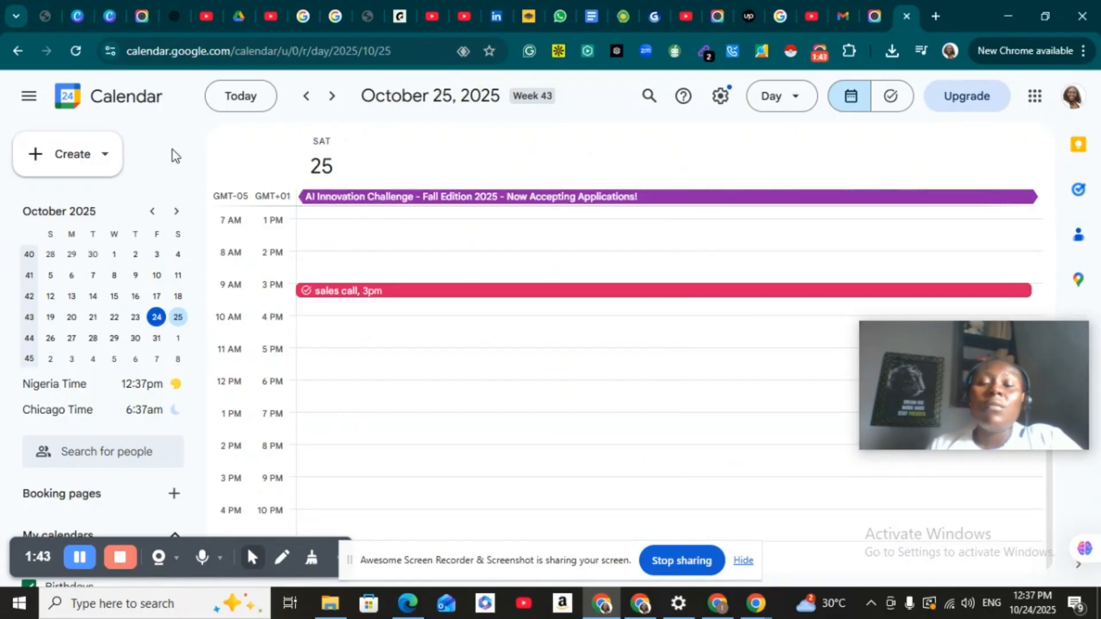
{"action": "left_click", "coordinate": [105, 158]}
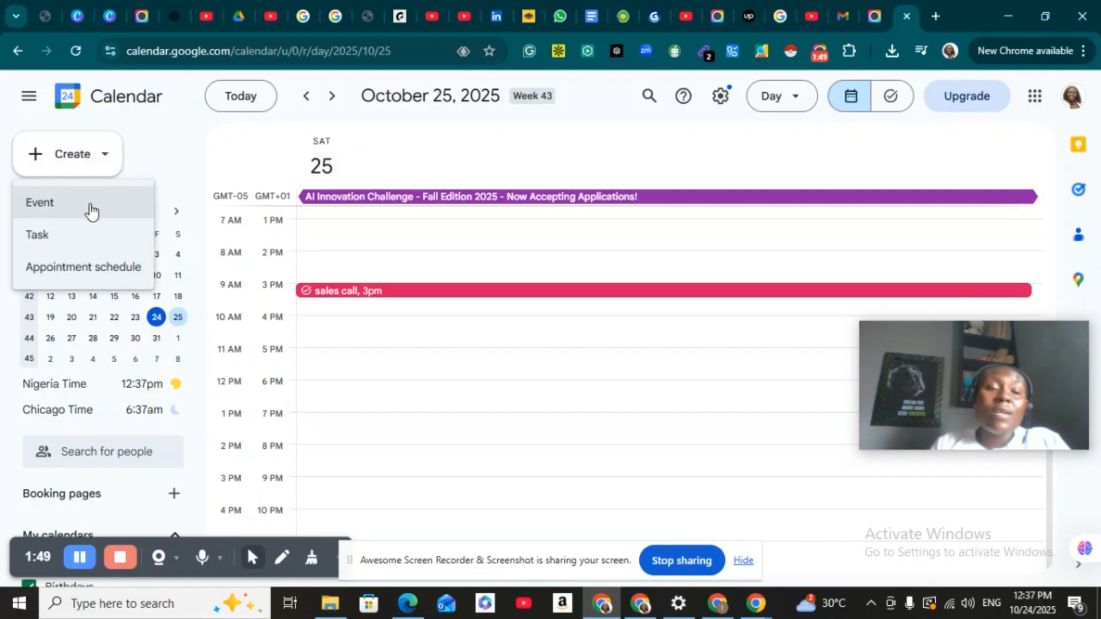
{"action": "left_click", "coordinate": [113, 275]}
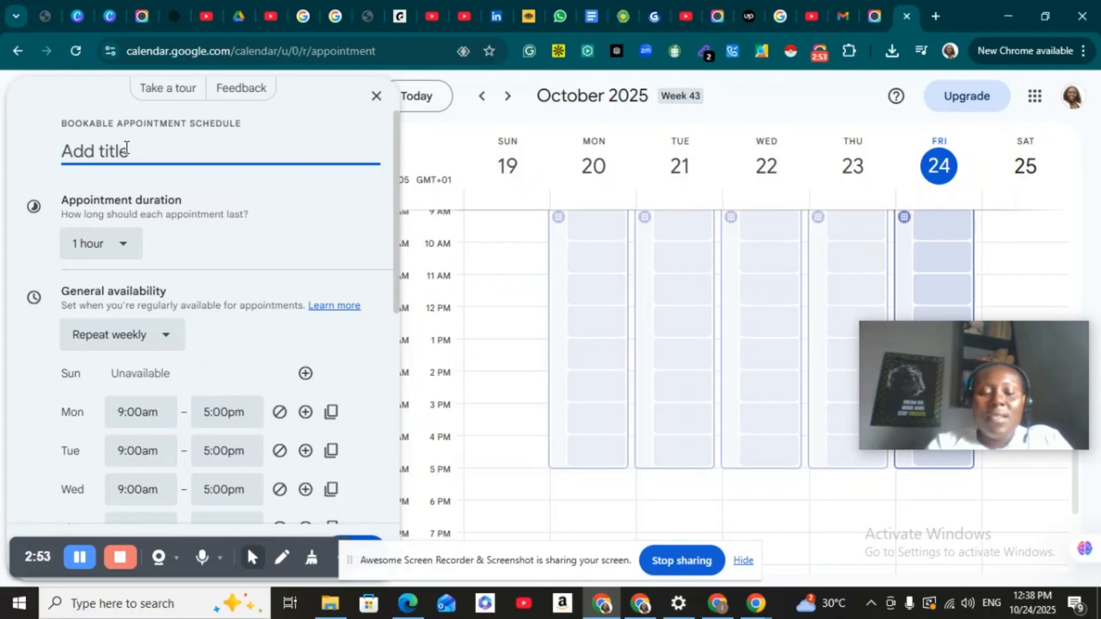
{"action": "type", "text": "Iss"}
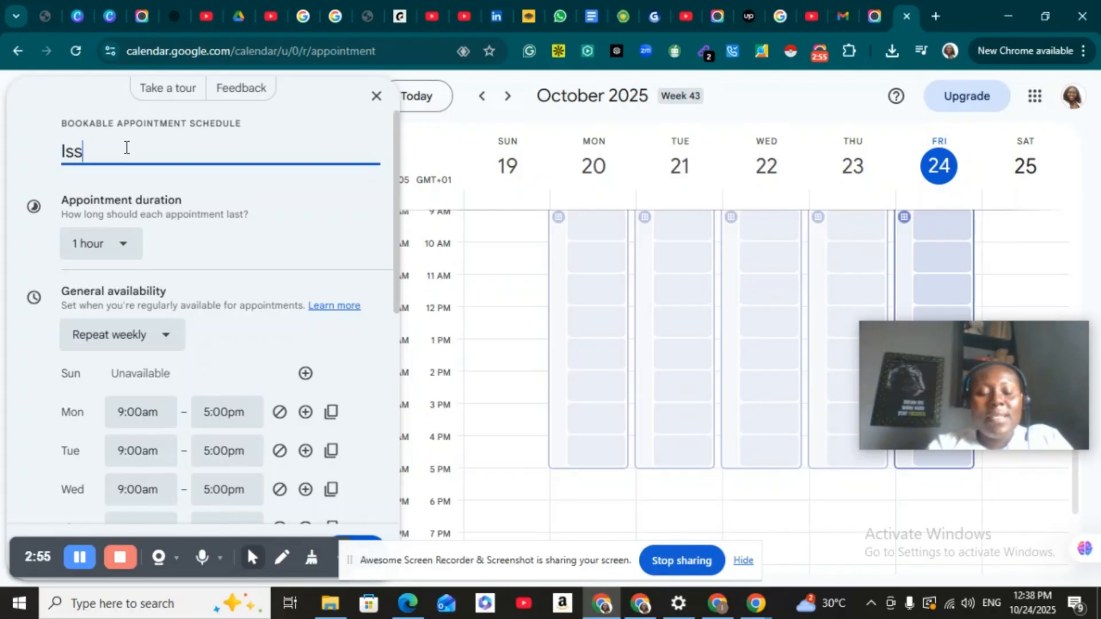
{"action": "type", "text": "abe"}
{"action": "key", "text": "BackSpace"}
{"action": "key", "text": "BackSpace"}
{"action": "key", "text": "BackSpace"}
{"action": "key", "text": "BackSpace"}
{"action": "key", "text": "BackSpace"}
{"action": "key", "text": "BackSpace"}
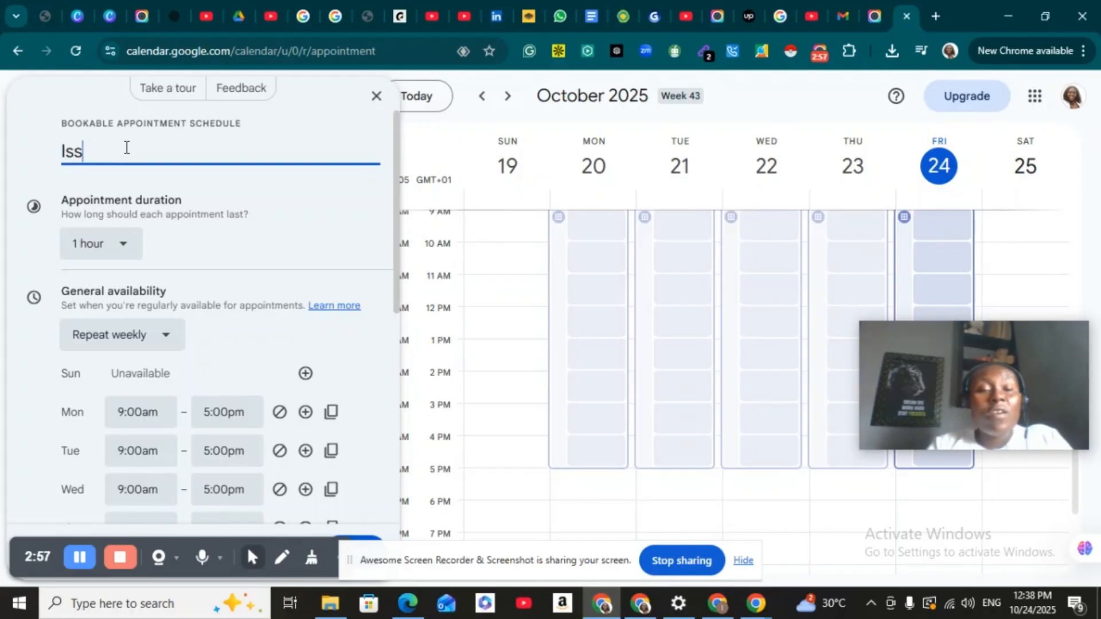
Step: Title the appointment schedule with the word "Coach" followed by the coach's first name
{"action": "type", "text": "C"}
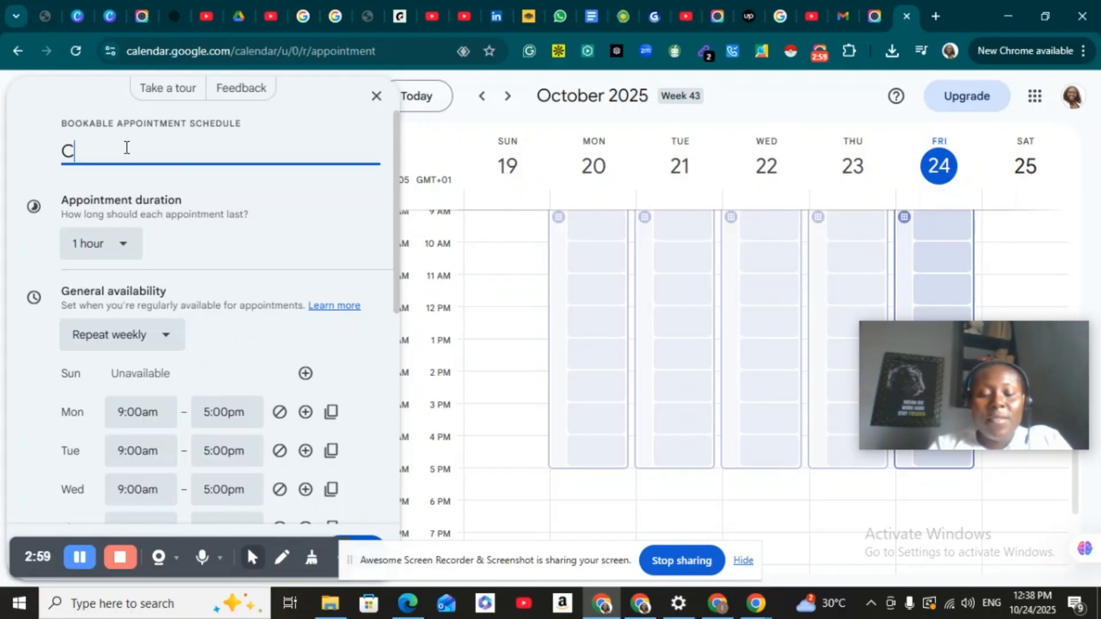
{"action": "type", "text": "oach "}
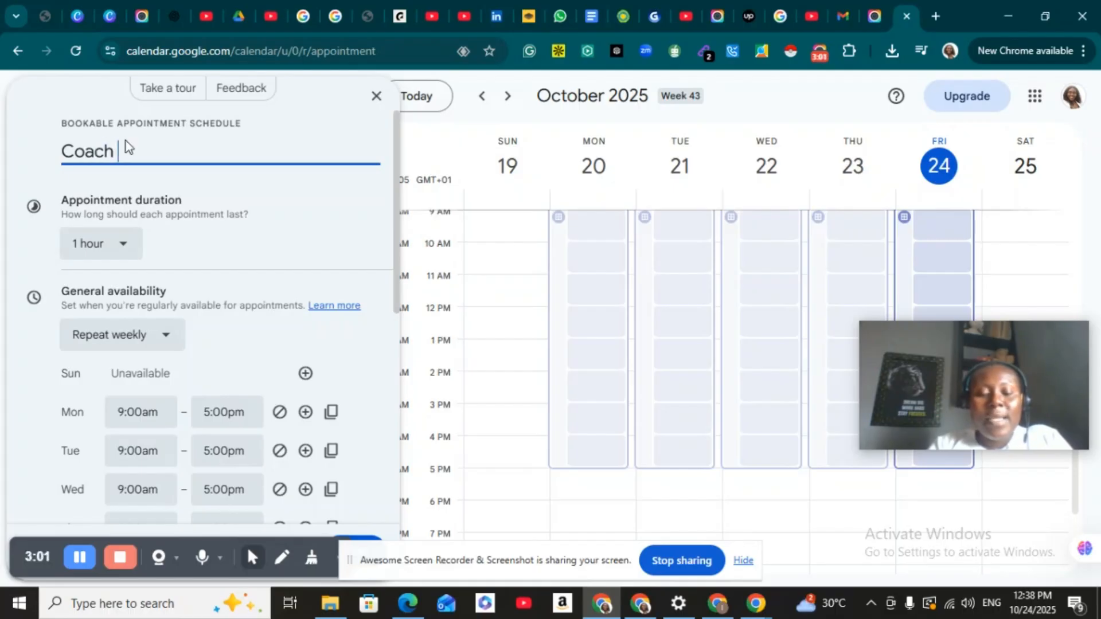
{"action": "type", "text": "Bella"}
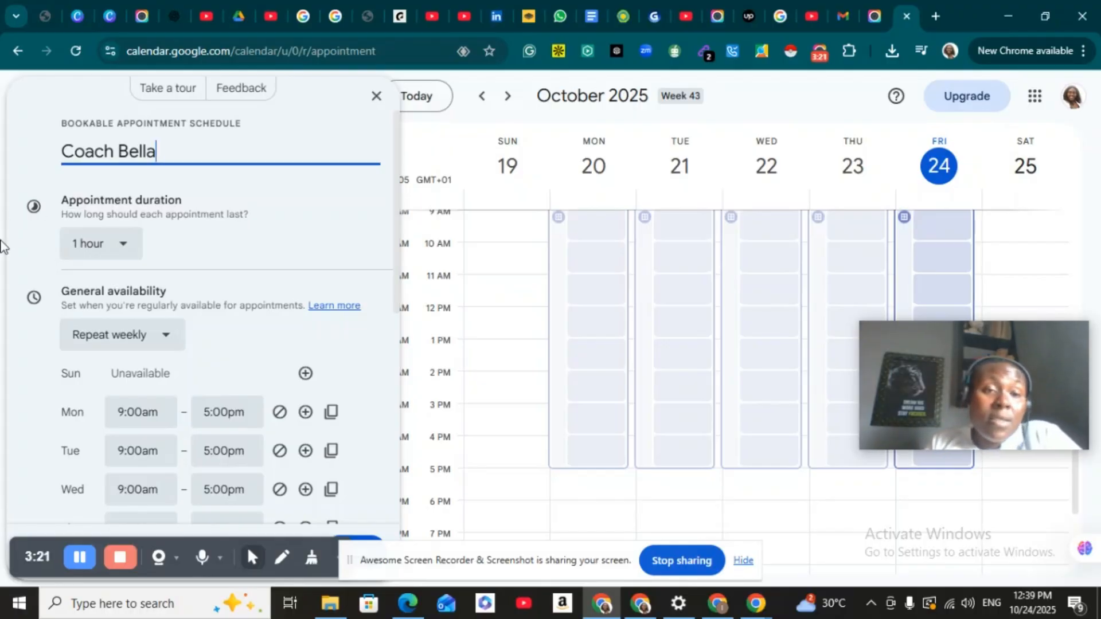
Step: Choose a custom appointment duration instead of one of the preset lengths
{"action": "left_click", "coordinate": [128, 245]}
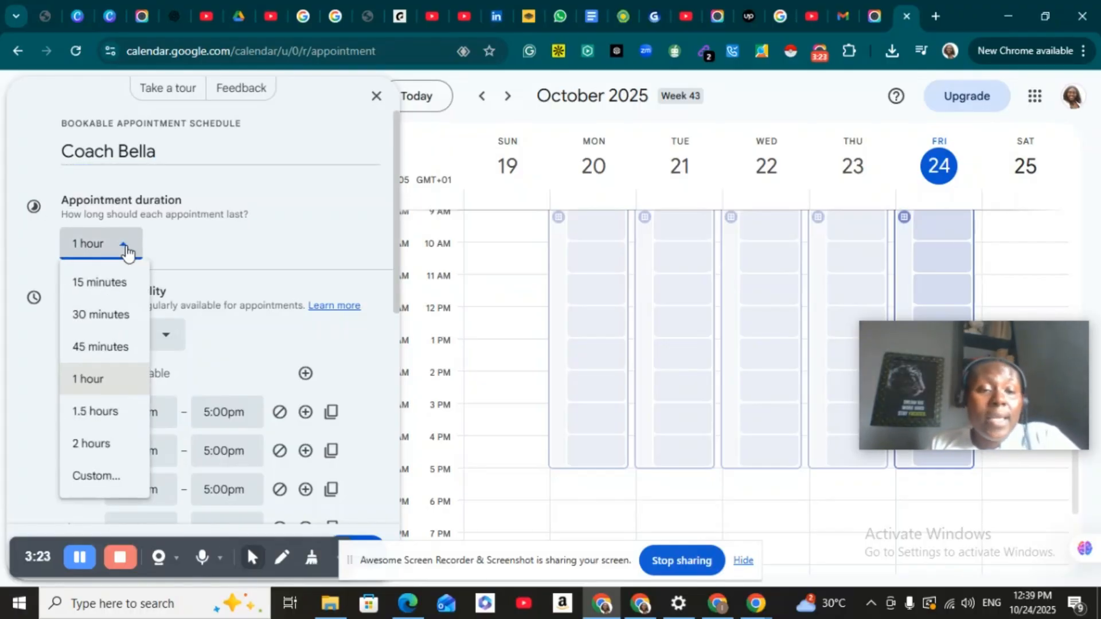
{"action": "left_click", "coordinate": [99, 477]}
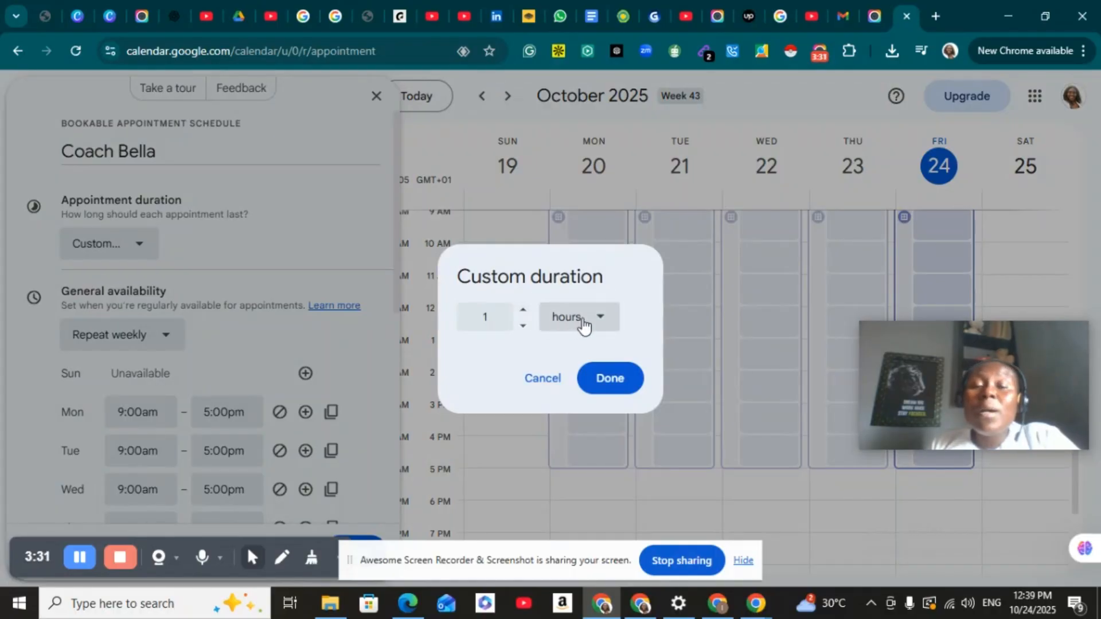
{"action": "left_click", "coordinate": [522, 311]}
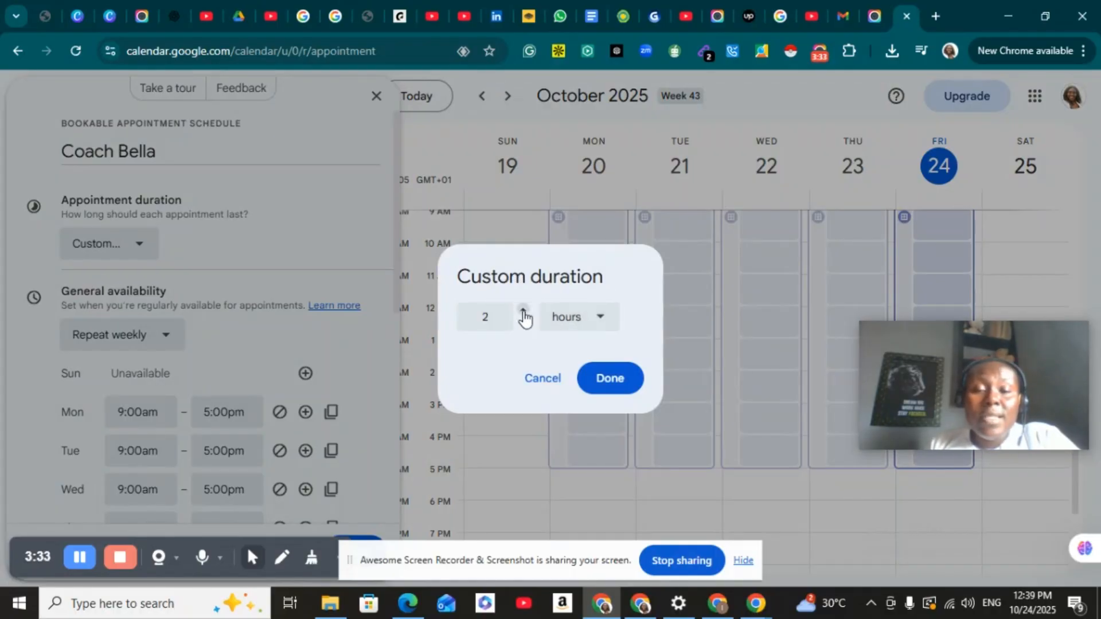
{"action": "left_click", "coordinate": [523, 311]}
{"action": "left_click", "coordinate": [523, 311]}
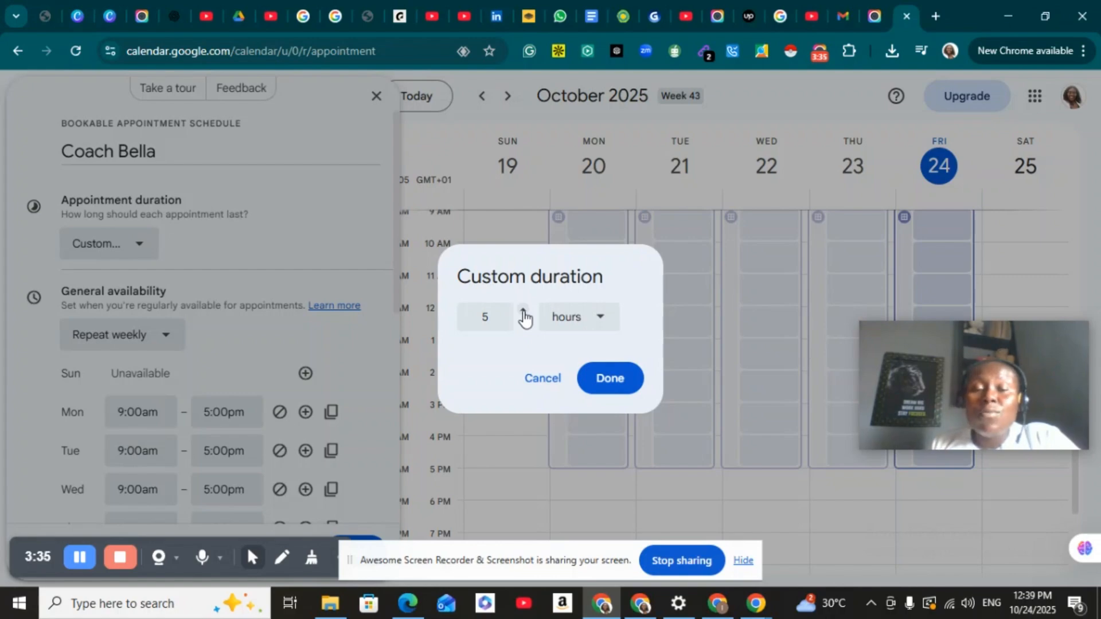
{"action": "left_click", "coordinate": [523, 328]}
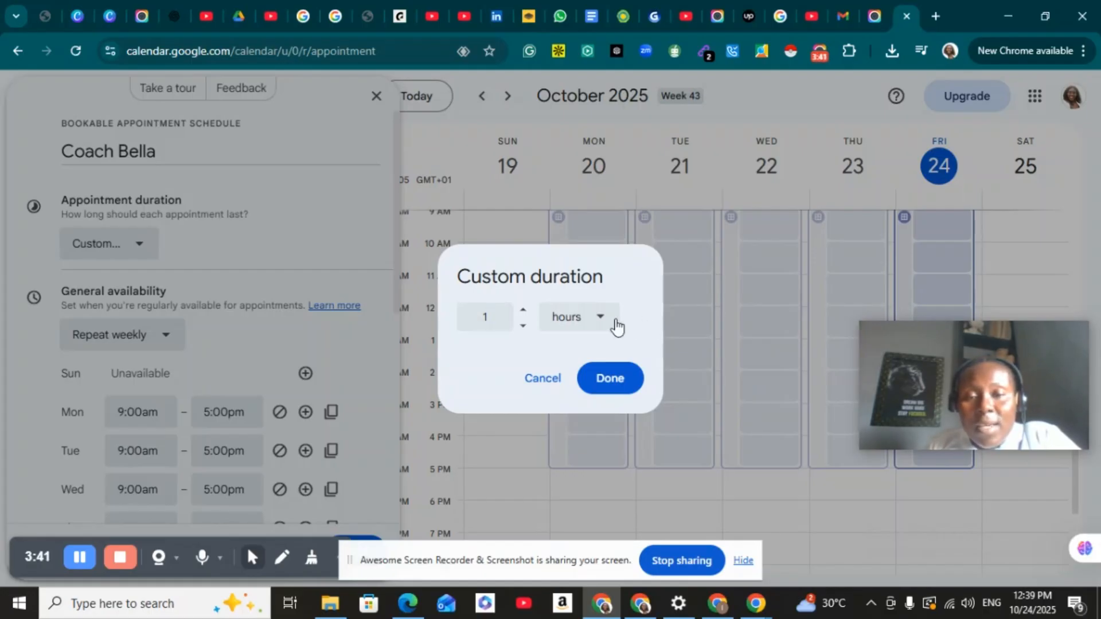
Step: Switch the custom duration unit to minutes and set the appointment length to 30 minutes
{"action": "left_click", "coordinate": [596, 319]}
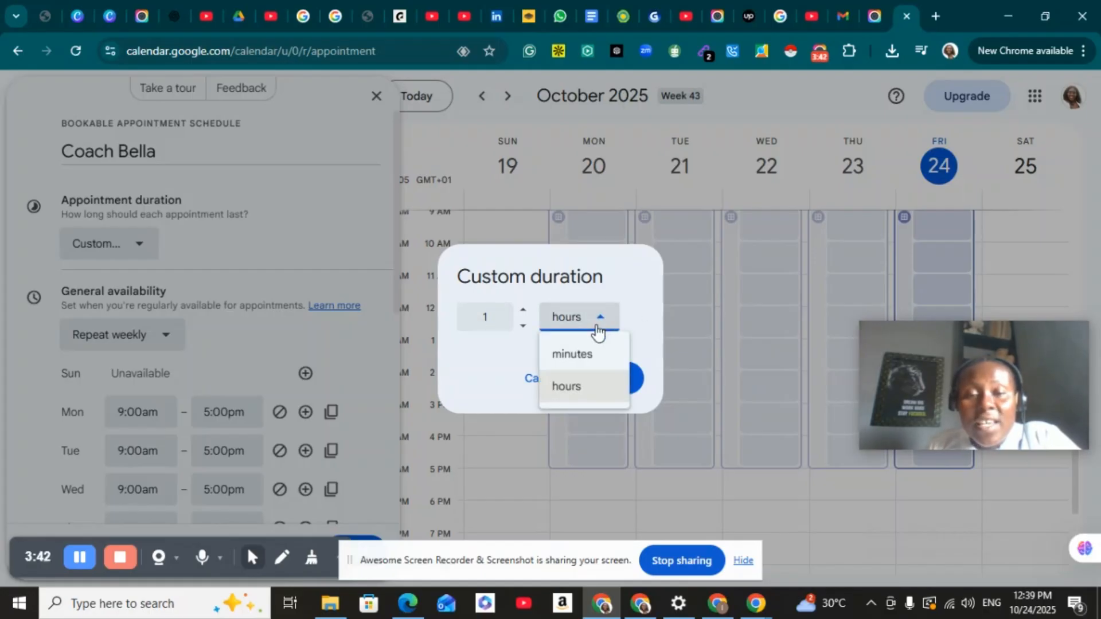
{"action": "left_click", "coordinate": [576, 367]}
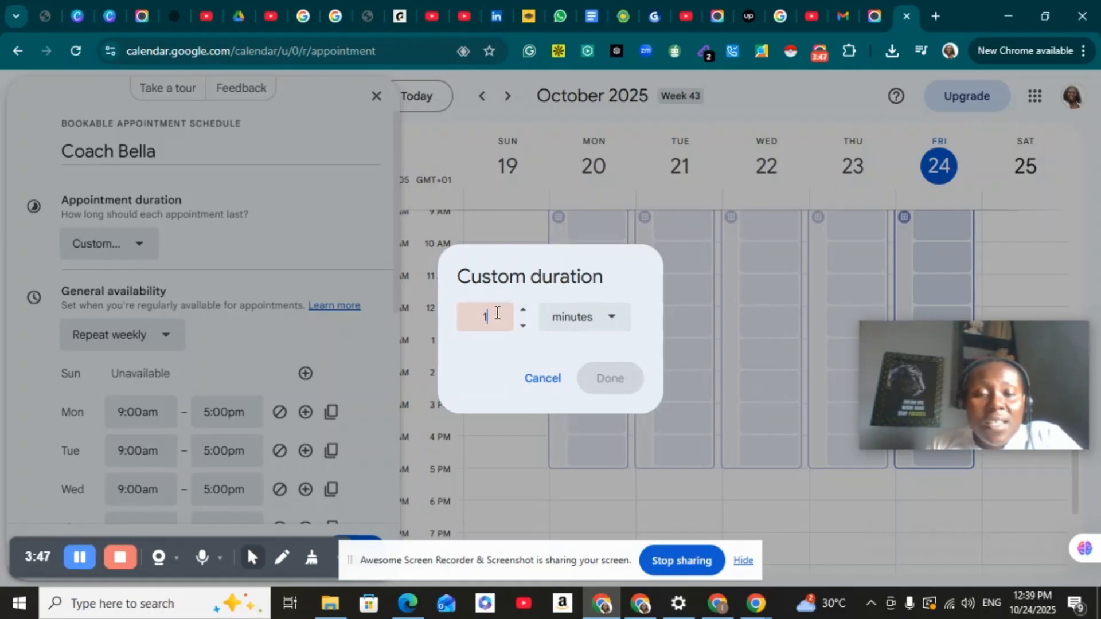
{"action": "type", "text": "5"}
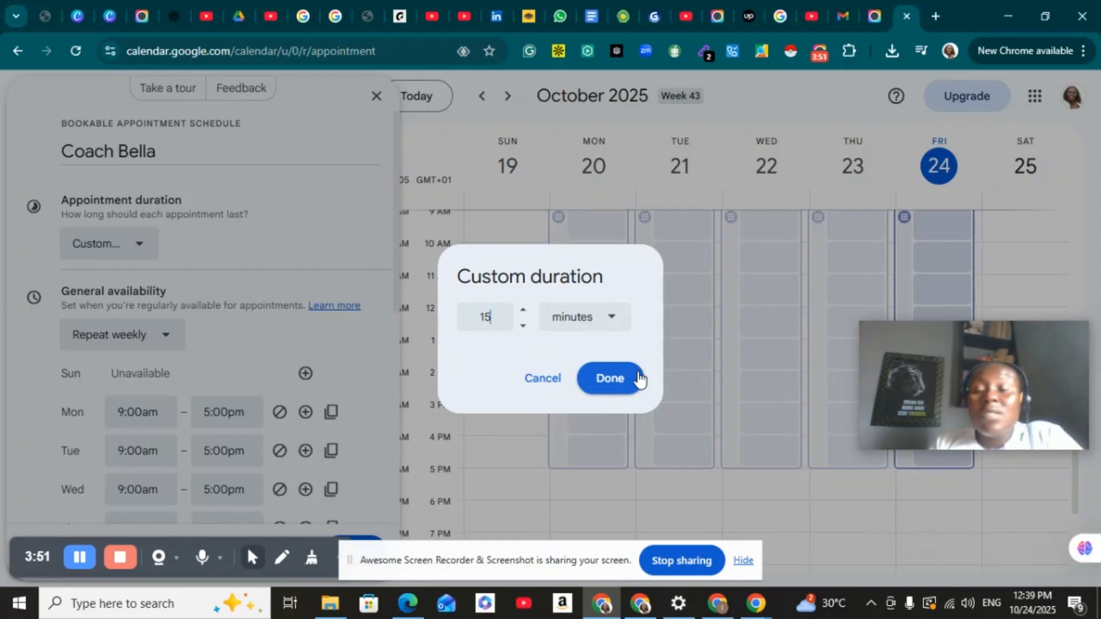
{"action": "key", "text": "BackSpace"}
{"action": "key", "text": "BackSpace"}
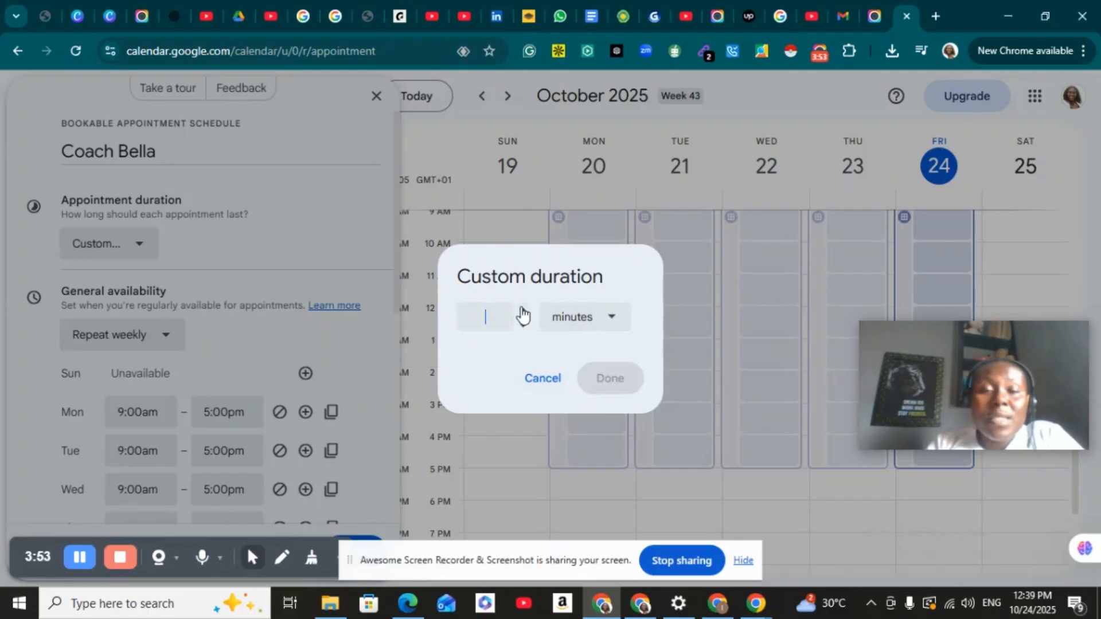
{"action": "type", "text": "30"}
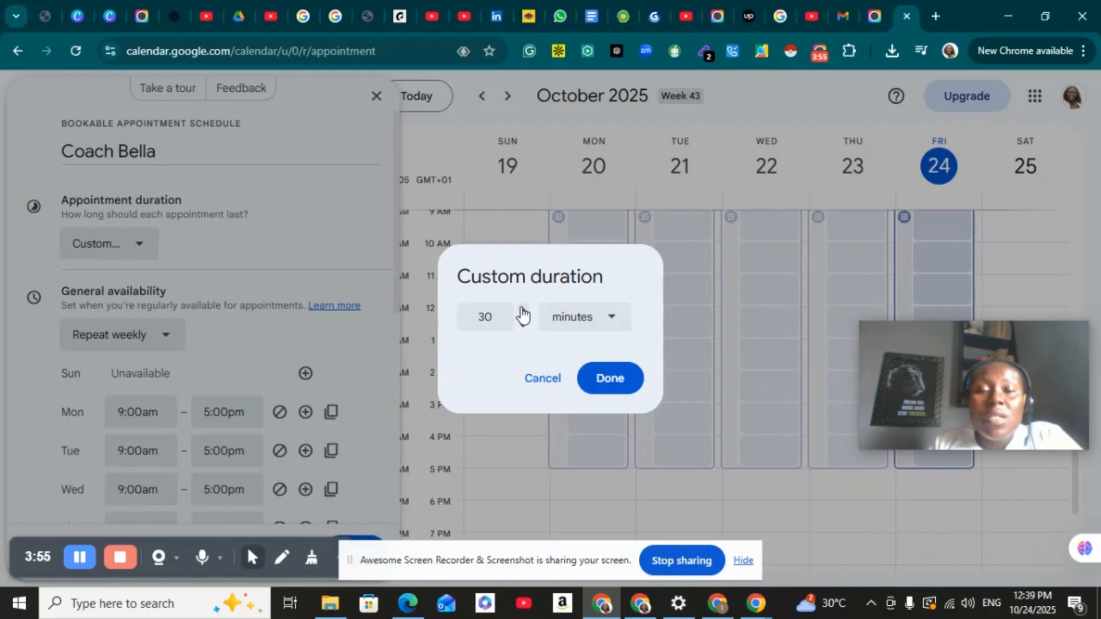
{"action": "left_click", "coordinate": [618, 392]}
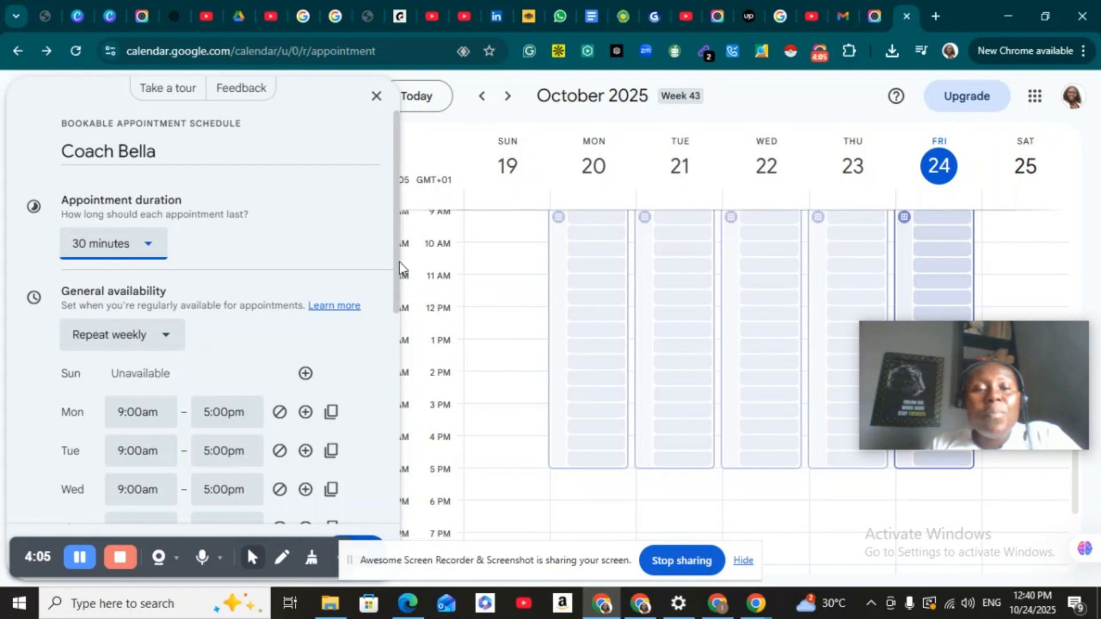
Step: Look through the repeat options for the schedule's general availability, keeping the weekly repetition
{"action": "left_click_drag", "start_coordinate": [400, 269], "coordinate": [393, 326]}
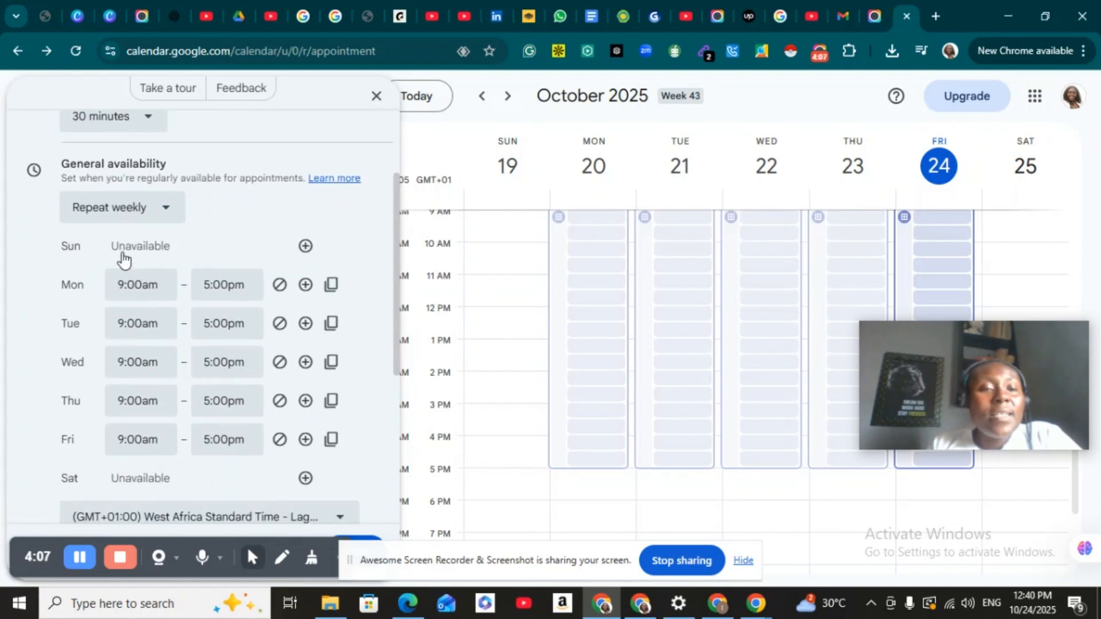
{"action": "left_click", "coordinate": [165, 213]}
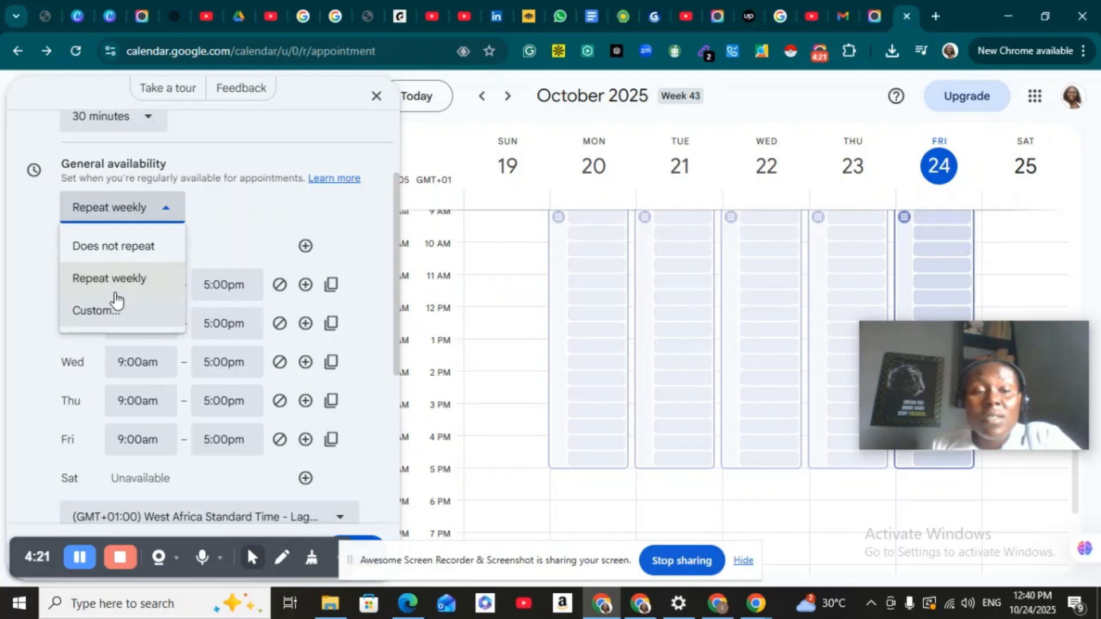
{"action": "left_click", "coordinate": [229, 246]}
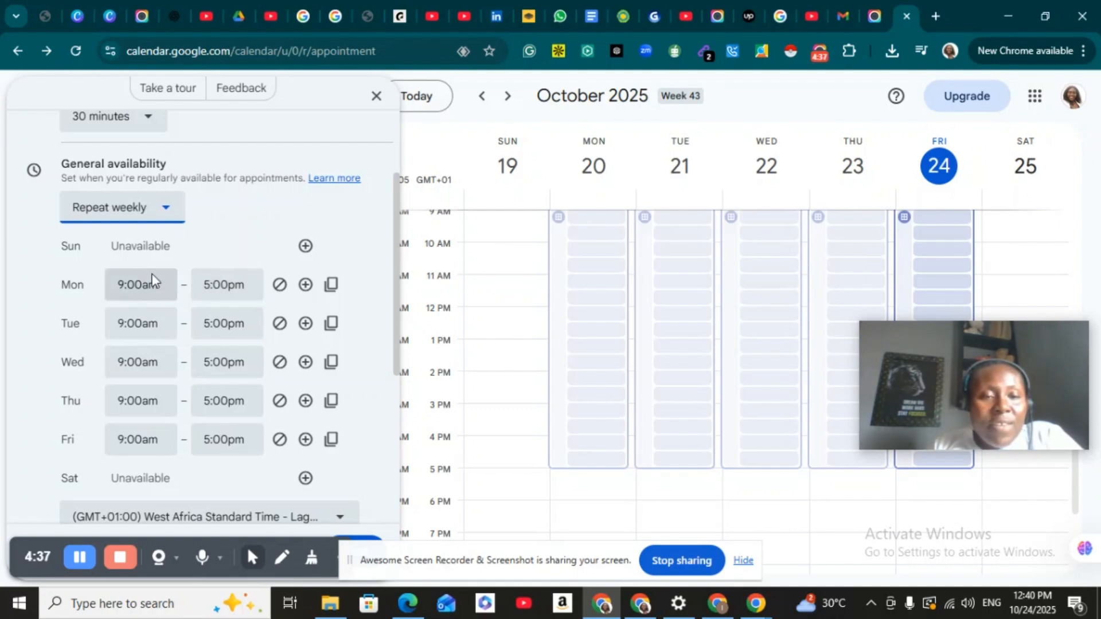
{"action": "left_click", "coordinate": [305, 287]}
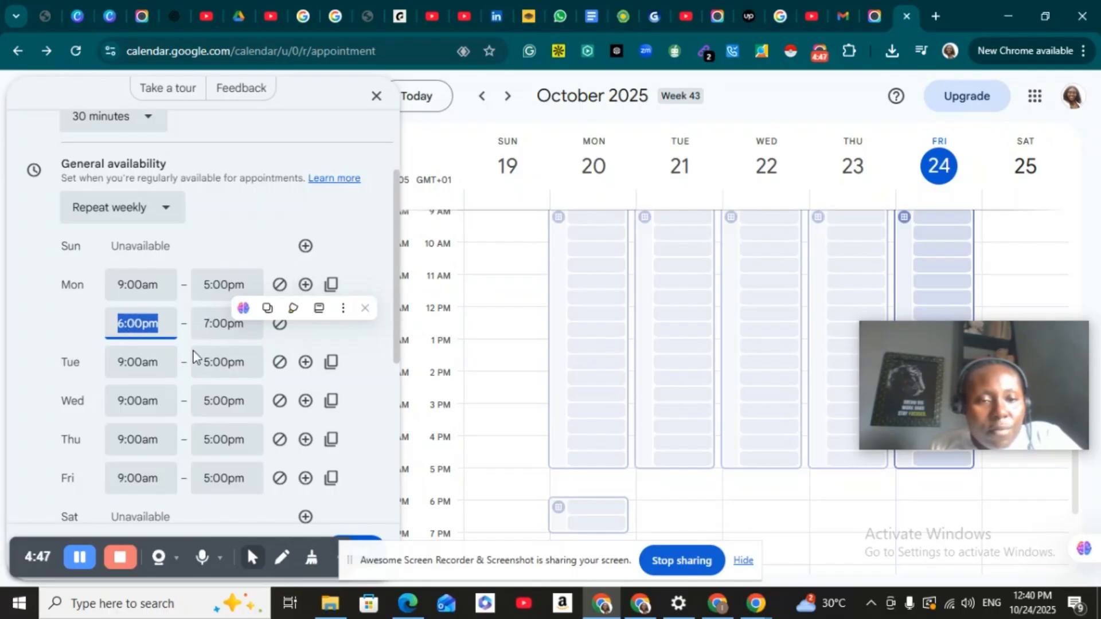
{"action": "left_click", "coordinate": [160, 323]}
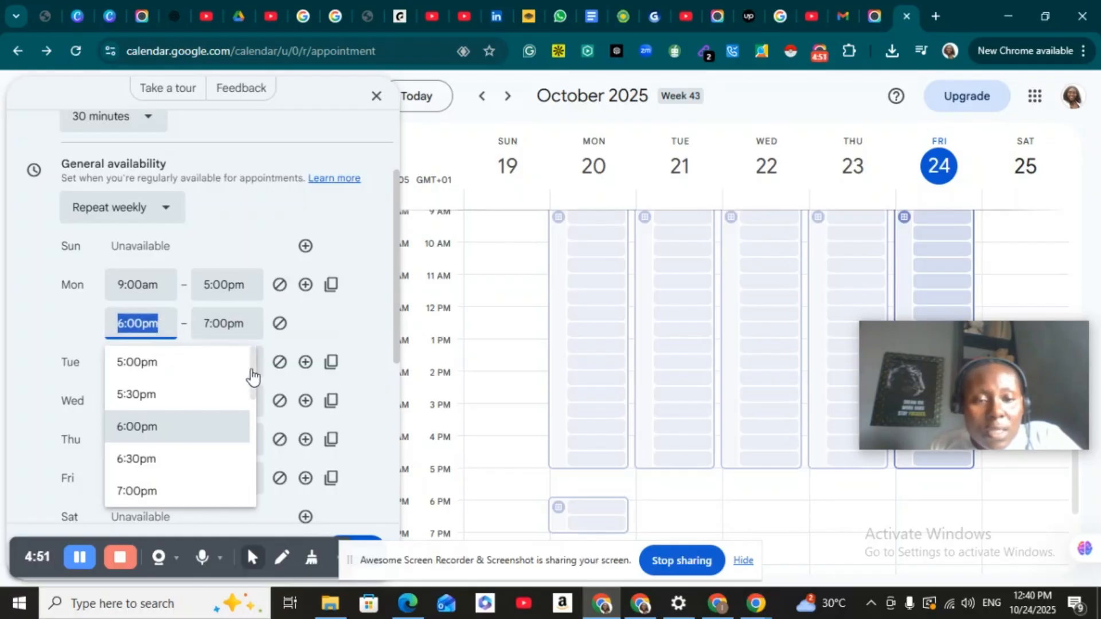
{"action": "left_click", "coordinate": [282, 294]}
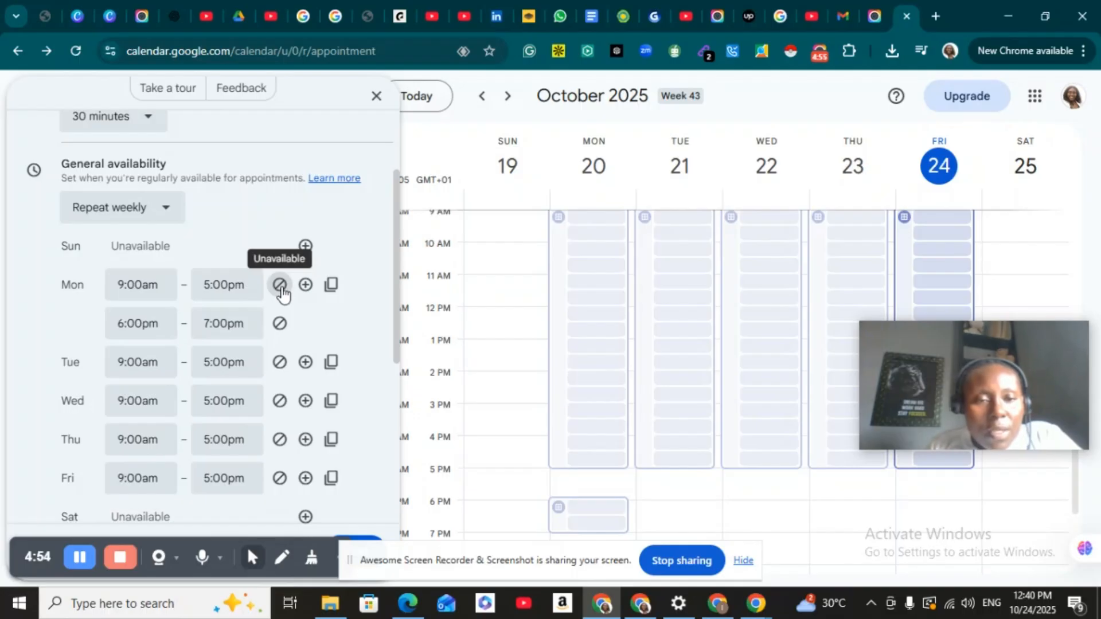
{"action": "left_click", "coordinate": [280, 287]}
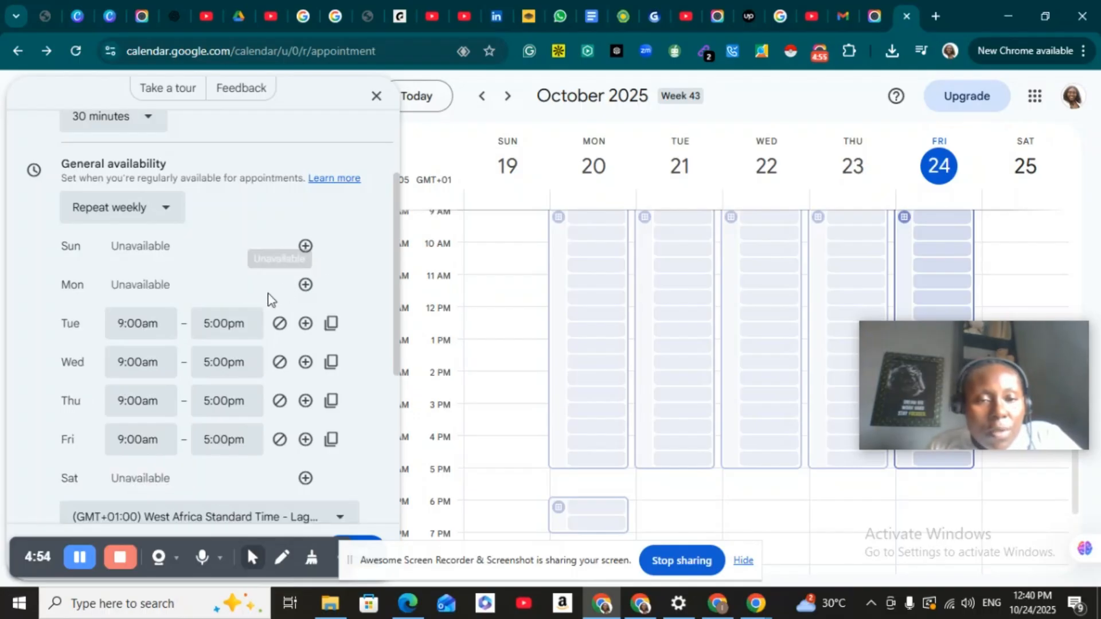
{"action": "left_click", "coordinate": [305, 284]}
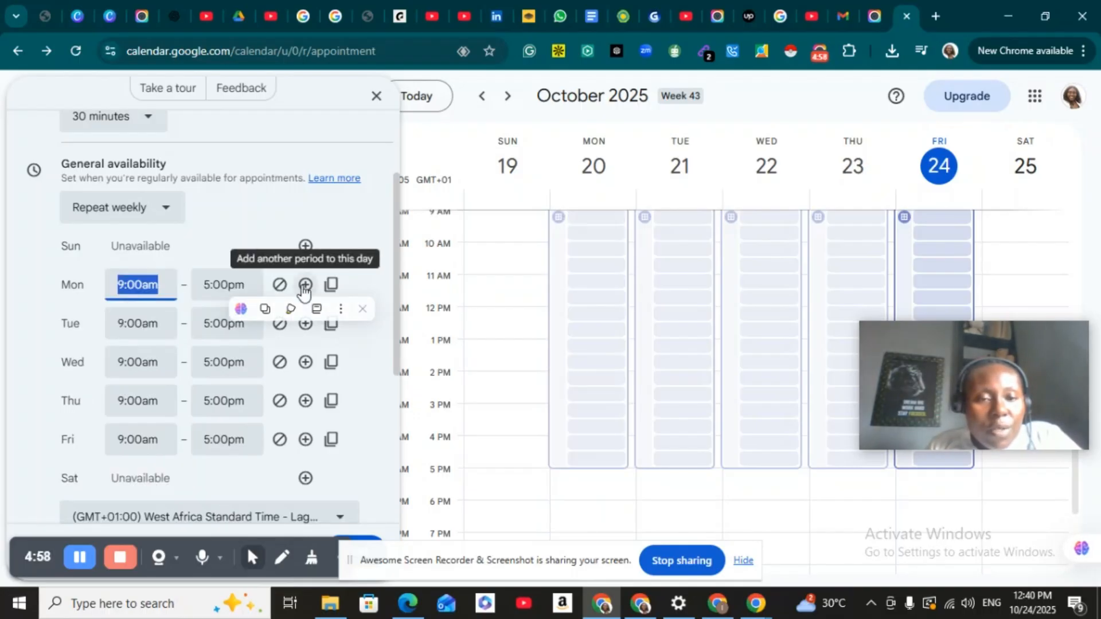
Step: Set Monday's availability to start at 1:00pm and end at 4:00pm
{"action": "left_click", "coordinate": [162, 286]}
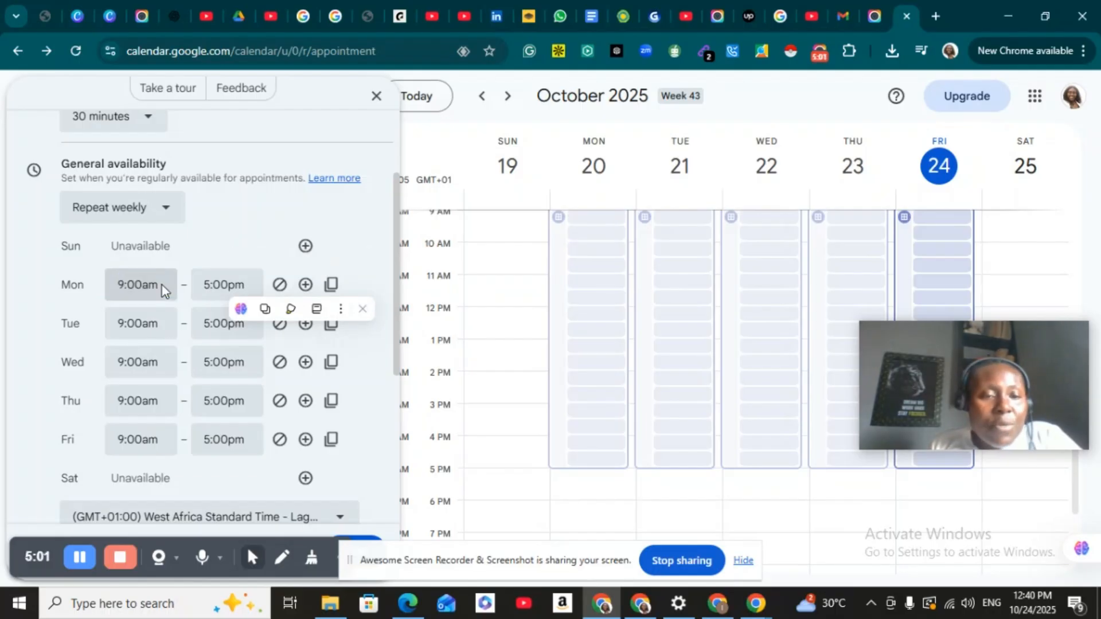
{"action": "left_click", "coordinate": [162, 287]}
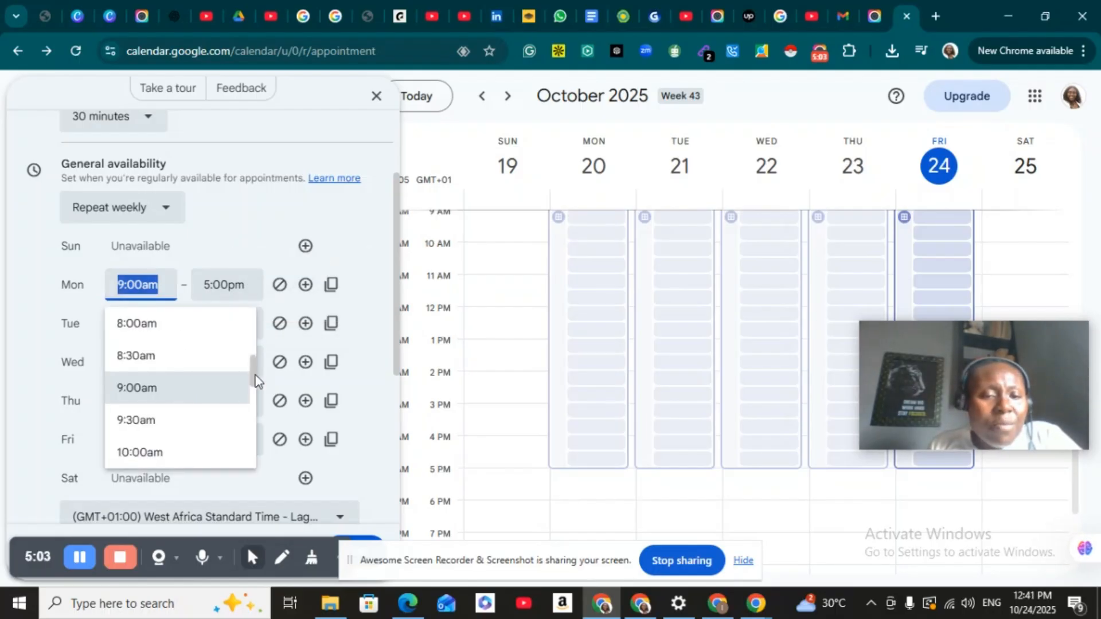
{"action": "left_click_drag", "start_coordinate": [251, 374], "coordinate": [245, 404]}
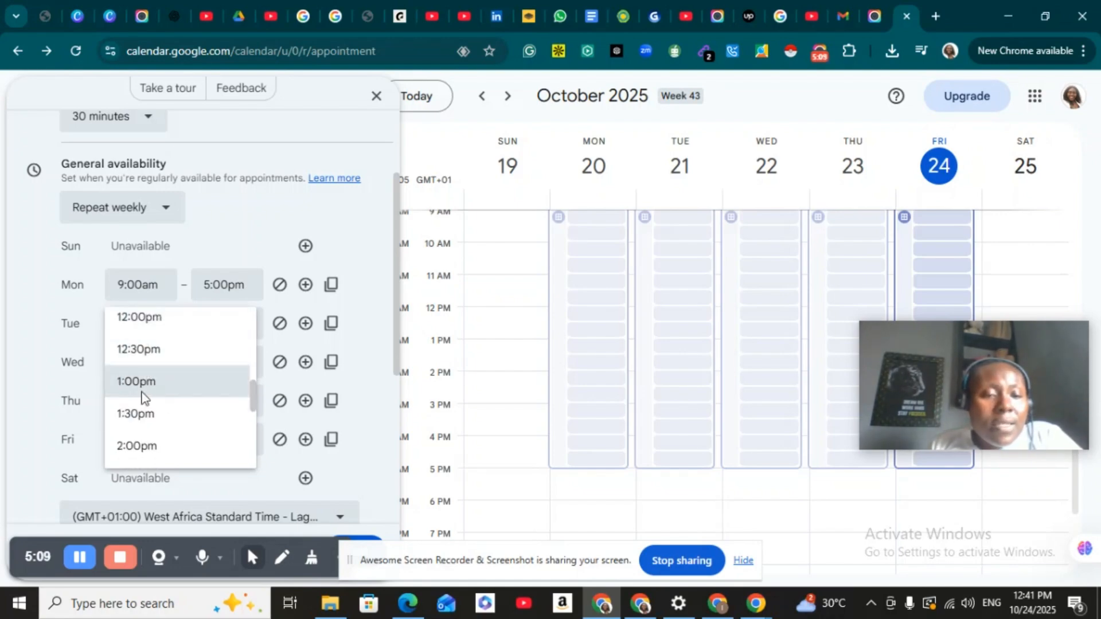
{"action": "left_click", "coordinate": [169, 381]}
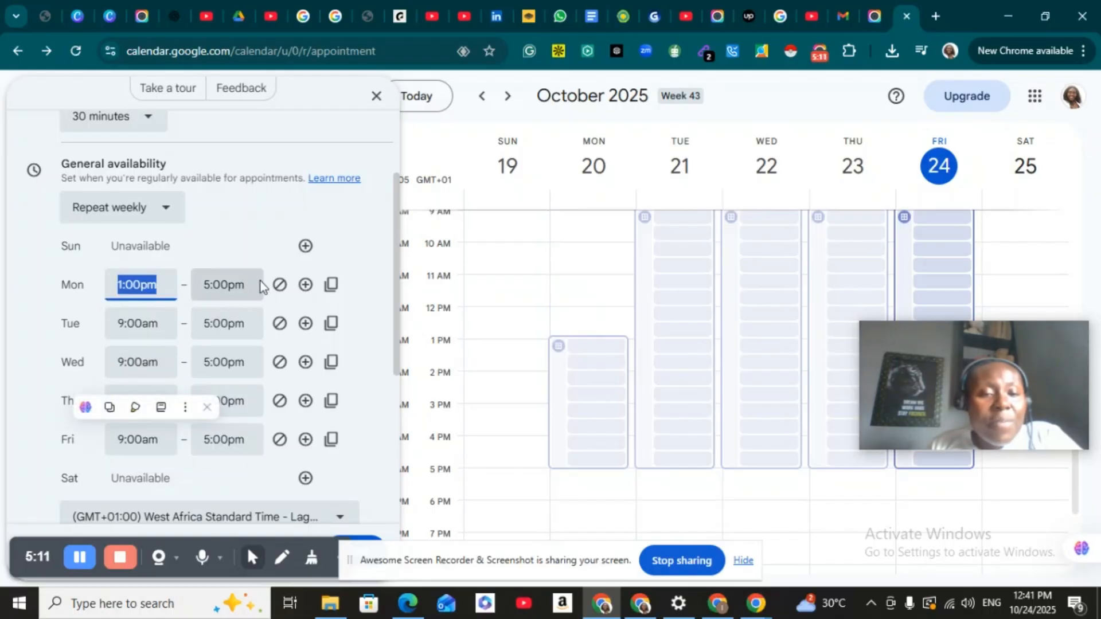
{"action": "left_click", "coordinate": [263, 230]}
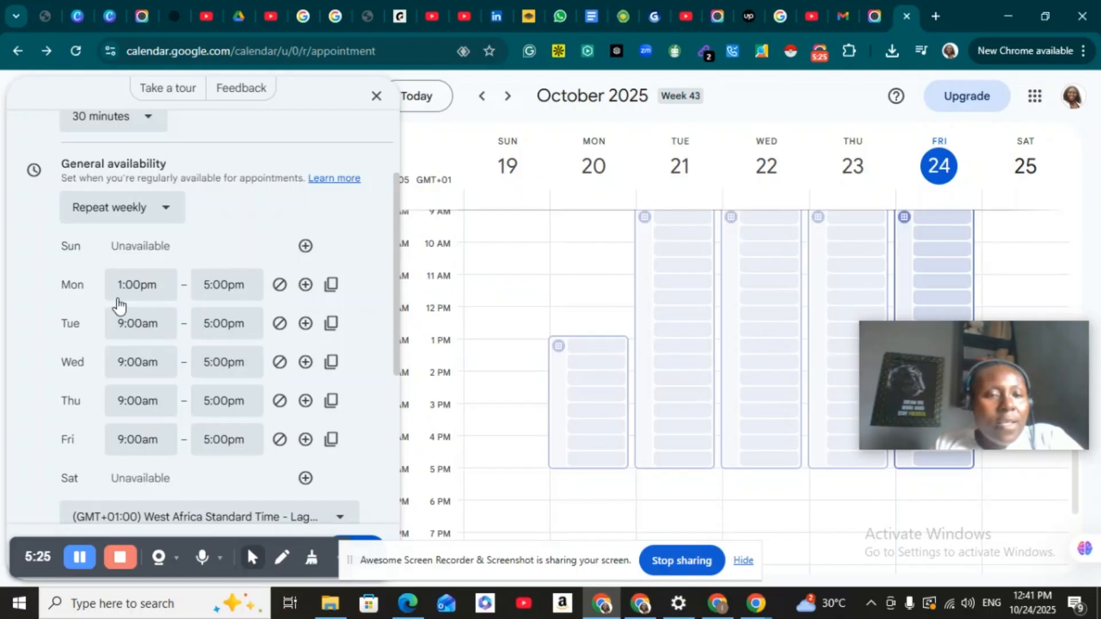
{"action": "left_click", "coordinate": [240, 284]}
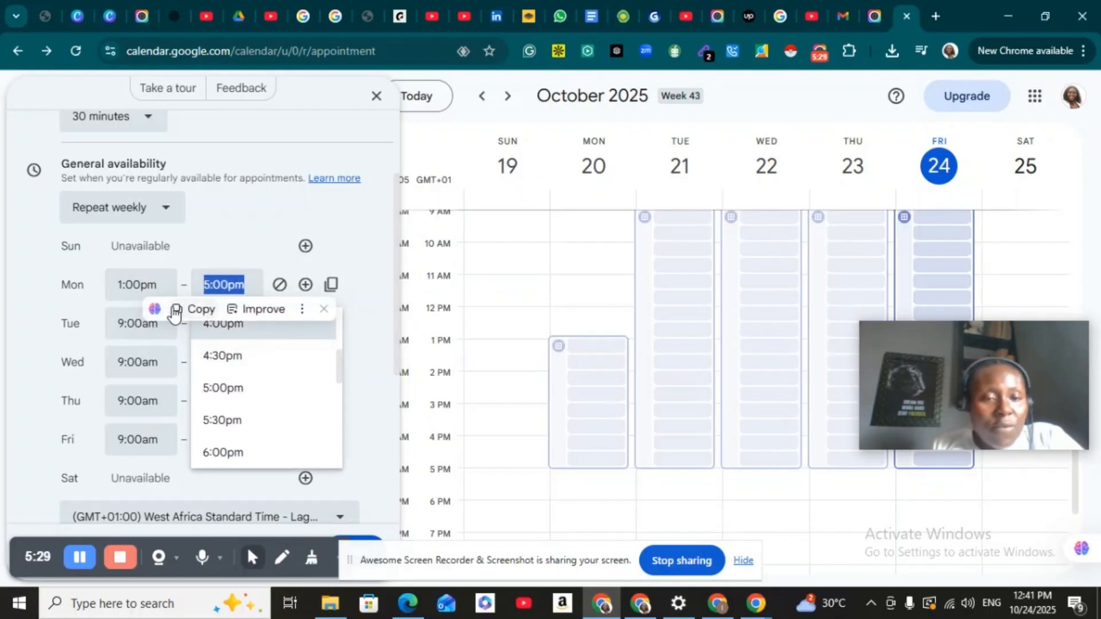
{"action": "left_click", "coordinate": [248, 325]}
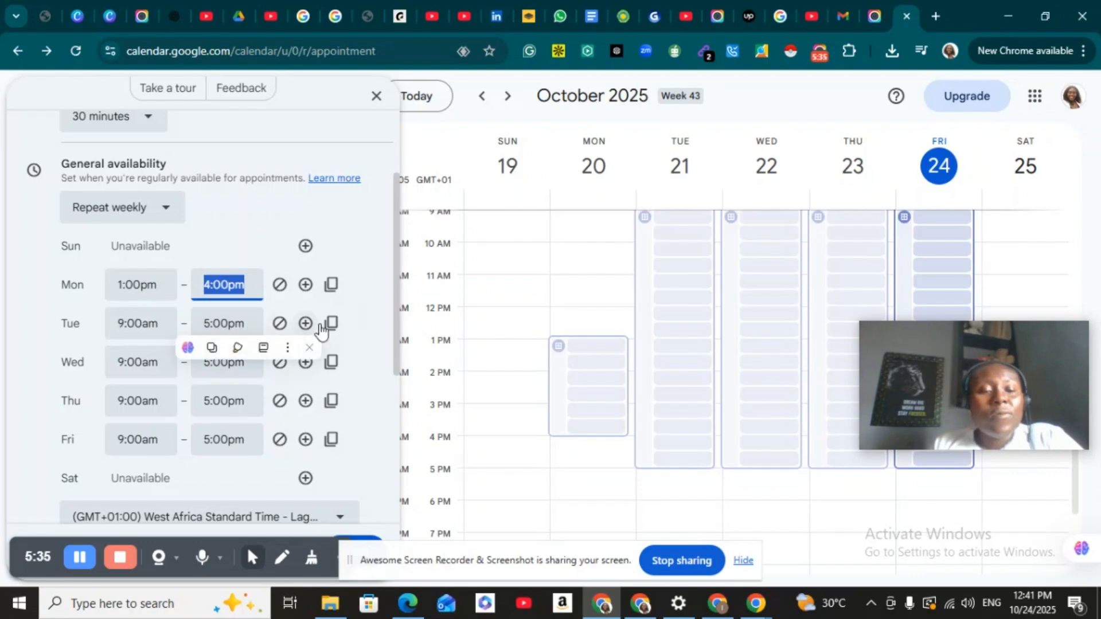
Step: In the scheduling window, limit advance booking to a maximum of 60 days and set the minimum time before an appointment to 3 hours
{"action": "left_click", "coordinate": [367, 209]}
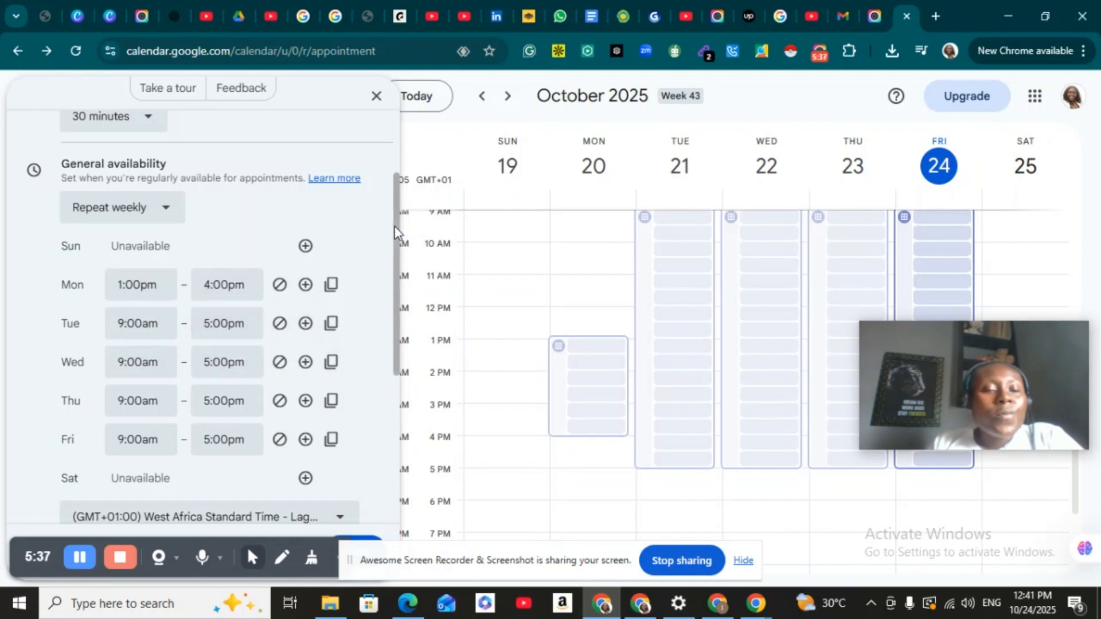
{"action": "left_click_drag", "start_coordinate": [394, 233], "coordinate": [394, 282]}
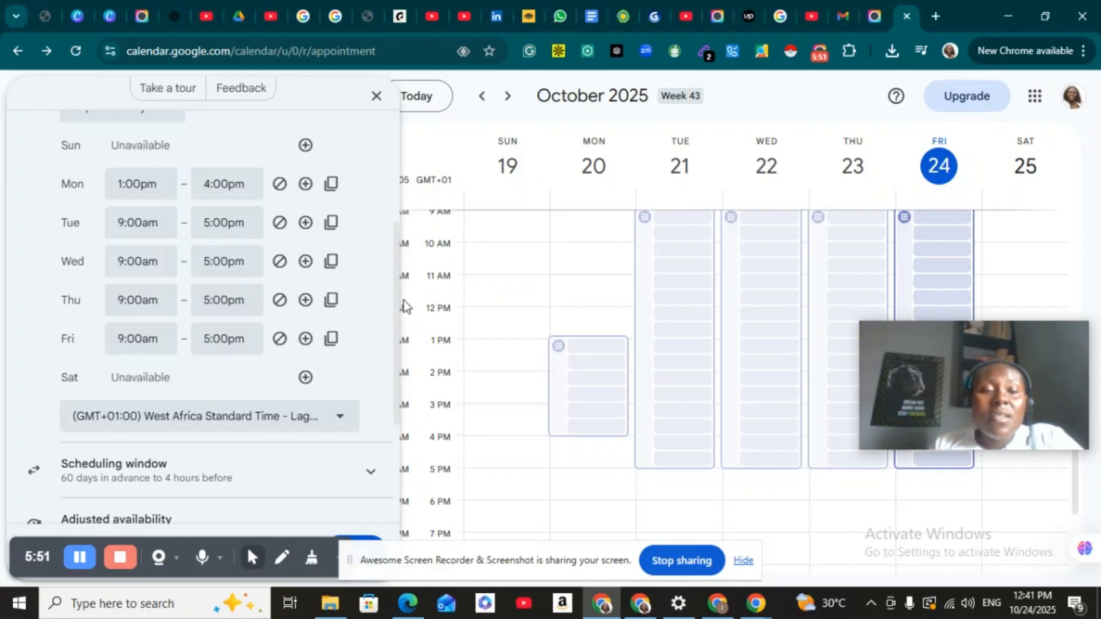
{"action": "left_click_drag", "start_coordinate": [393, 317], "coordinate": [393, 369]}
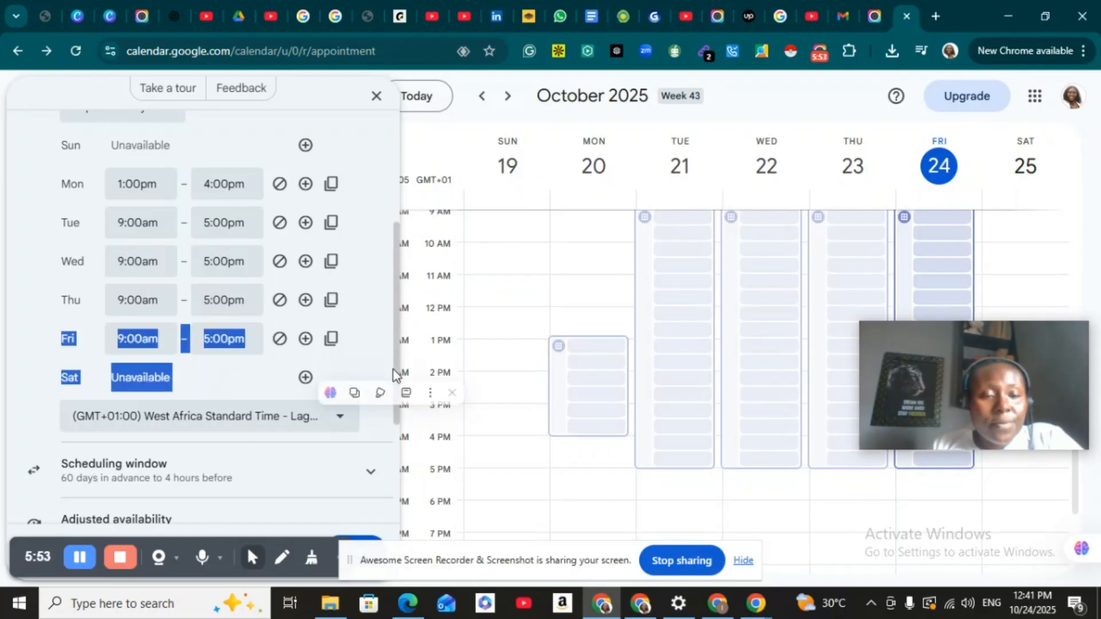
{"action": "left_click", "coordinate": [380, 276]}
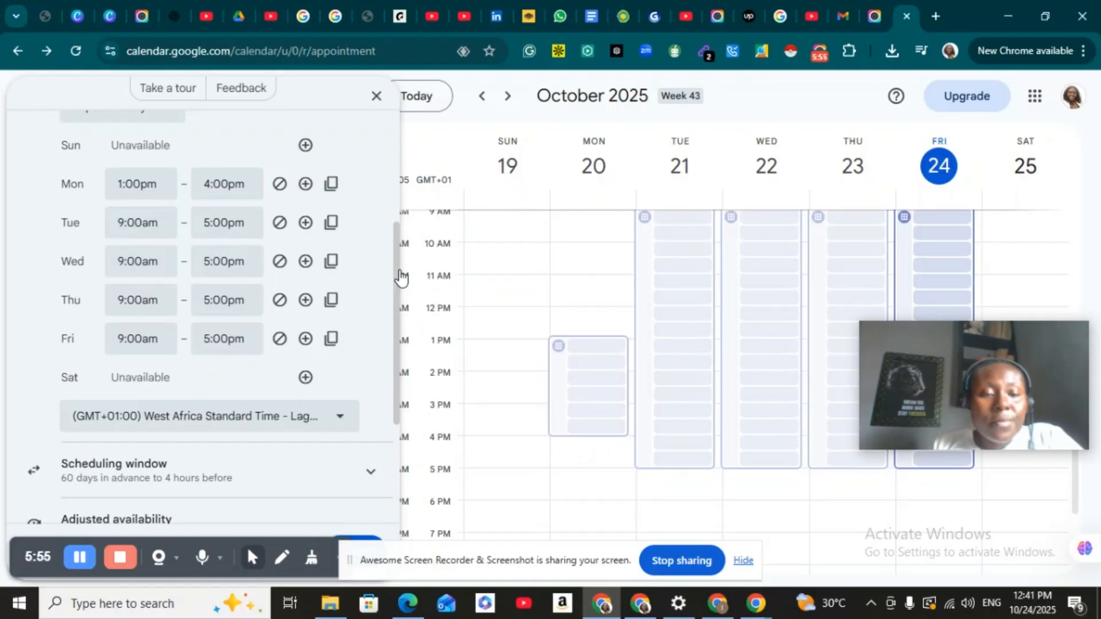
{"action": "left_click_drag", "start_coordinate": [399, 295], "coordinate": [392, 376]}
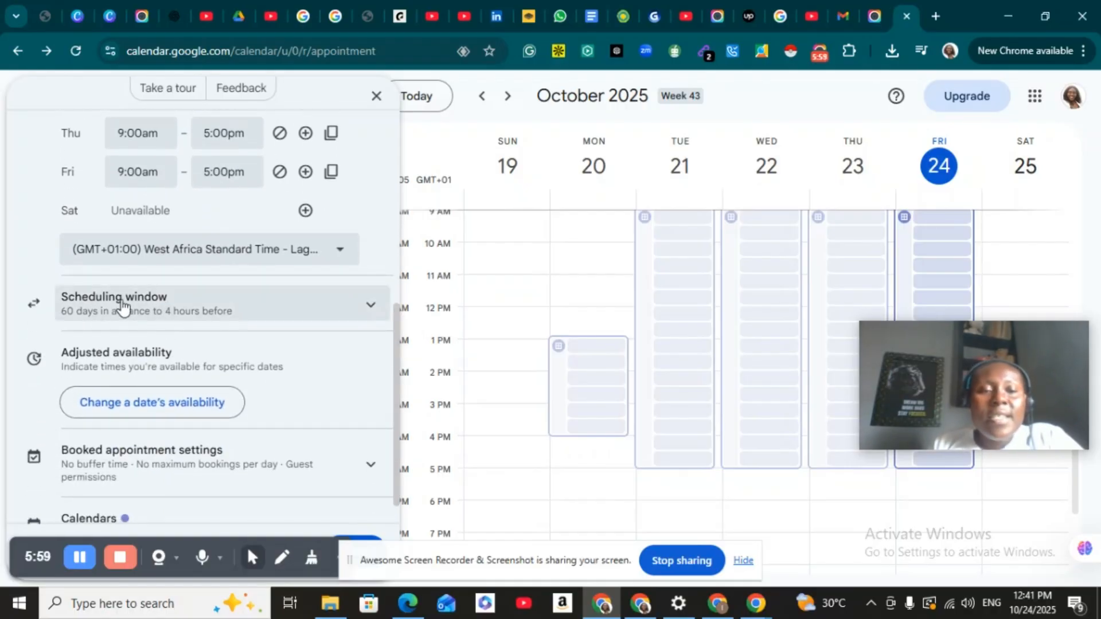
{"action": "left_click", "coordinate": [366, 307]}
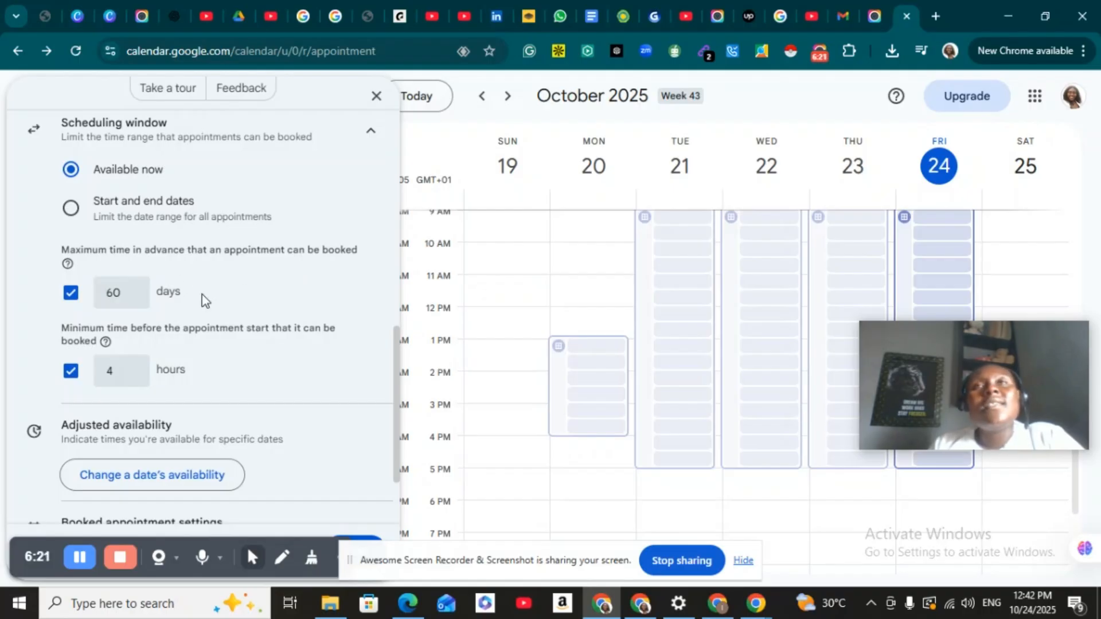
{"action": "left_click", "coordinate": [130, 298]}
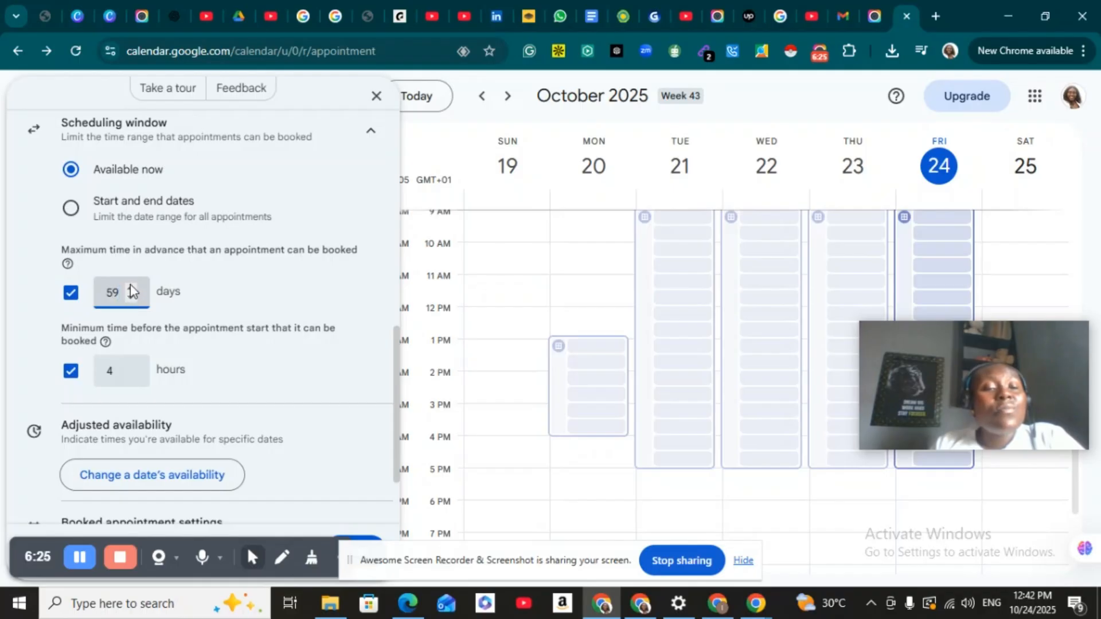
{"action": "left_click", "coordinate": [129, 285]}
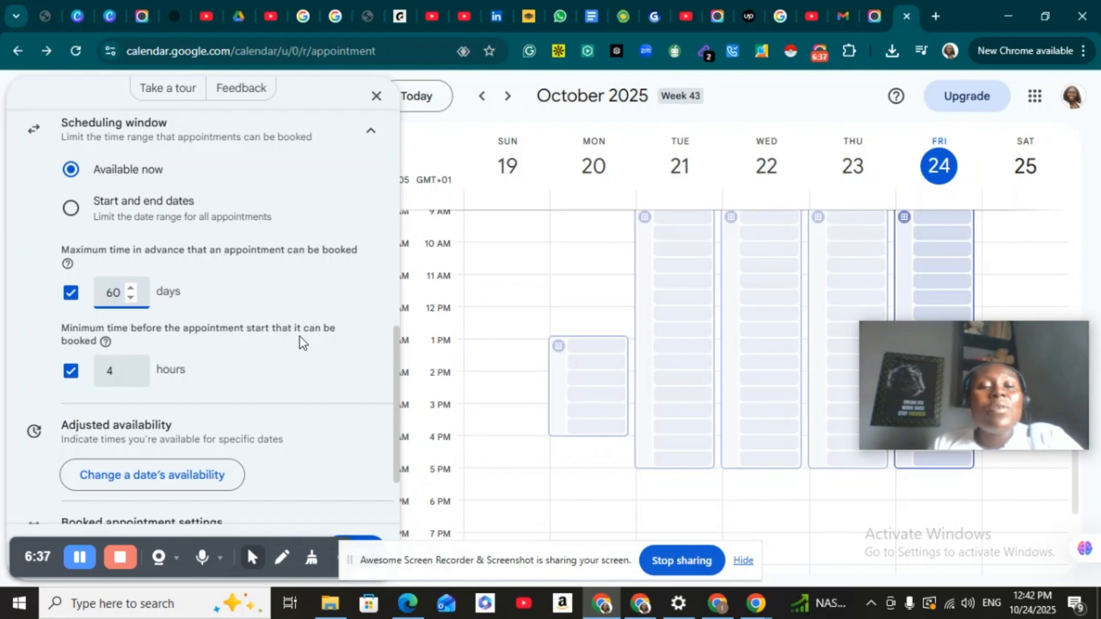
{"action": "left_click", "coordinate": [131, 377]}
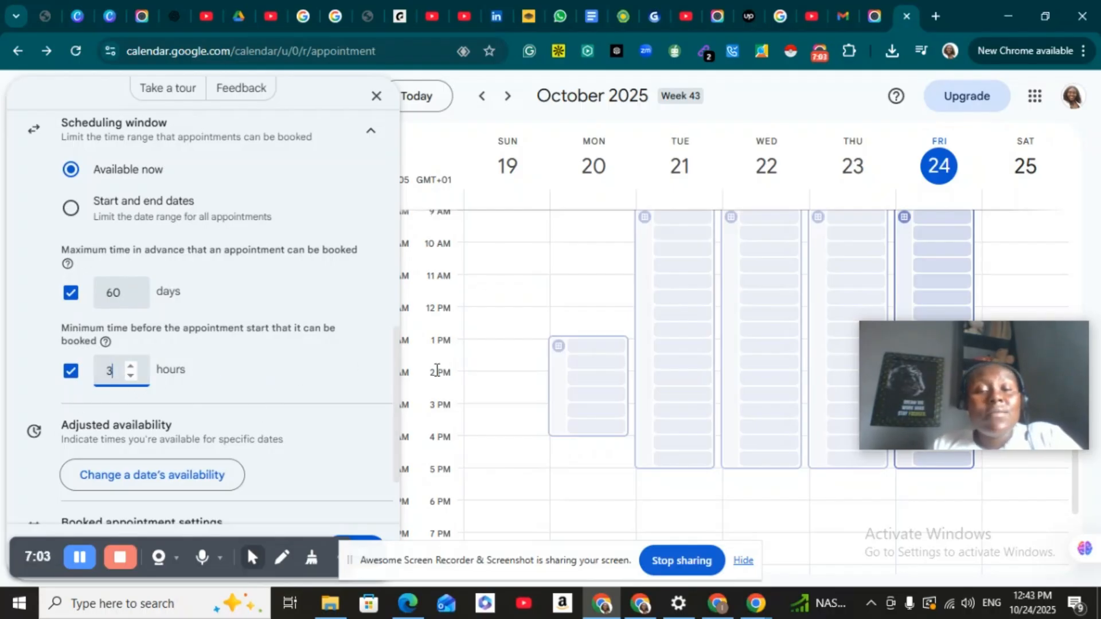
Step: Look through the date picker for adjusted availability, the booked appointment settings and the calendar conflict settings
{"action": "left_click_drag", "start_coordinate": [398, 377], "coordinate": [383, 441]}
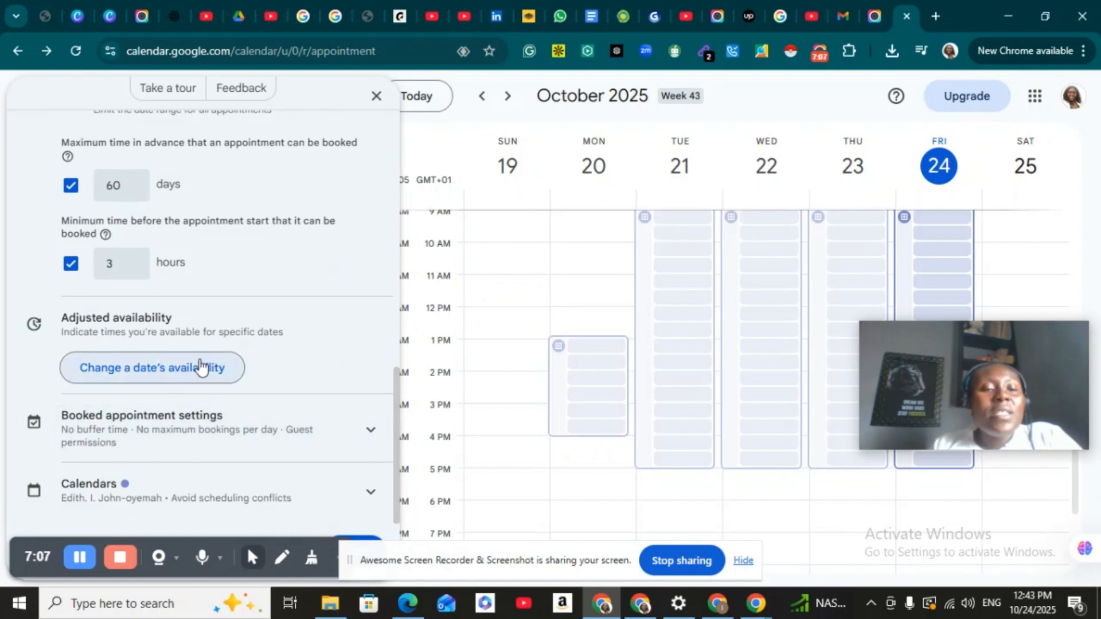
{"action": "left_click", "coordinate": [133, 377]}
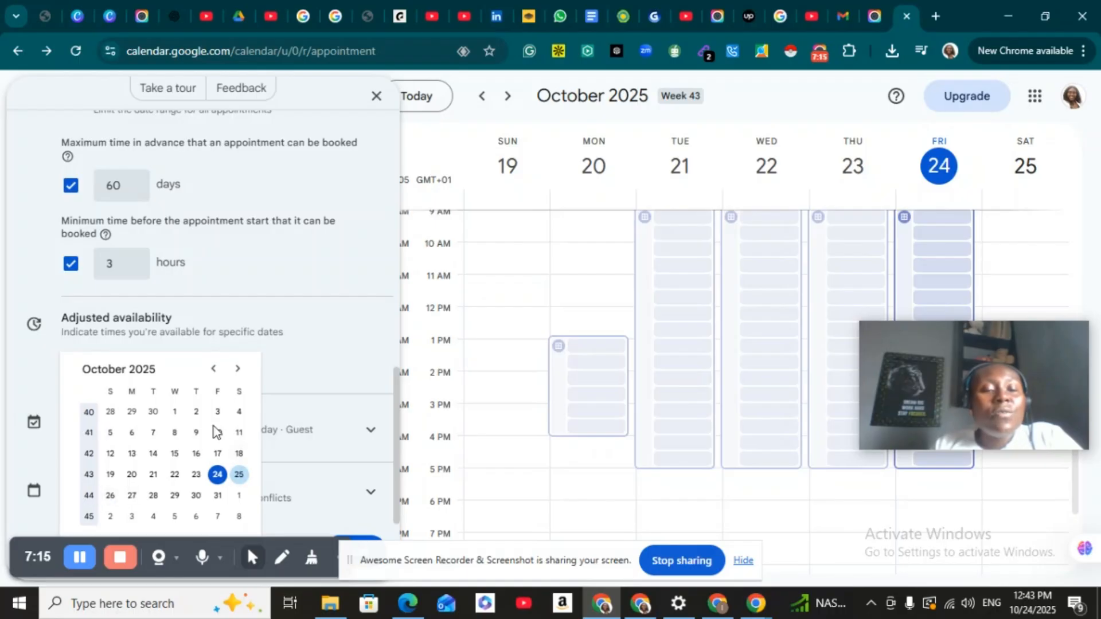
{"action": "left_click", "coordinate": [352, 362]}
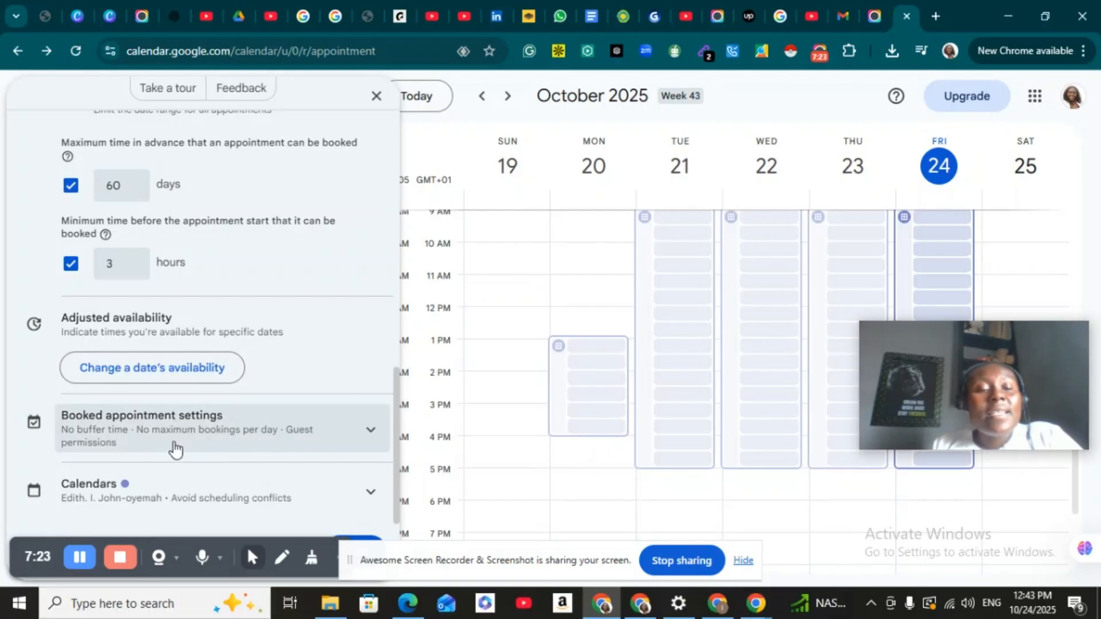
{"action": "left_click", "coordinate": [371, 437]}
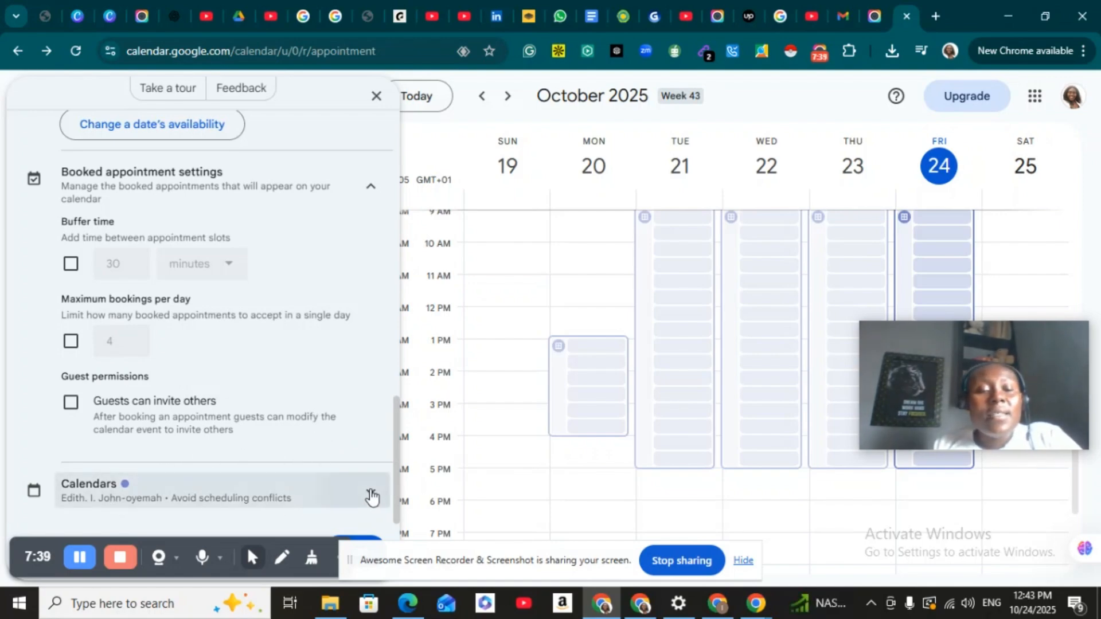
{"action": "left_click", "coordinate": [371, 496]}
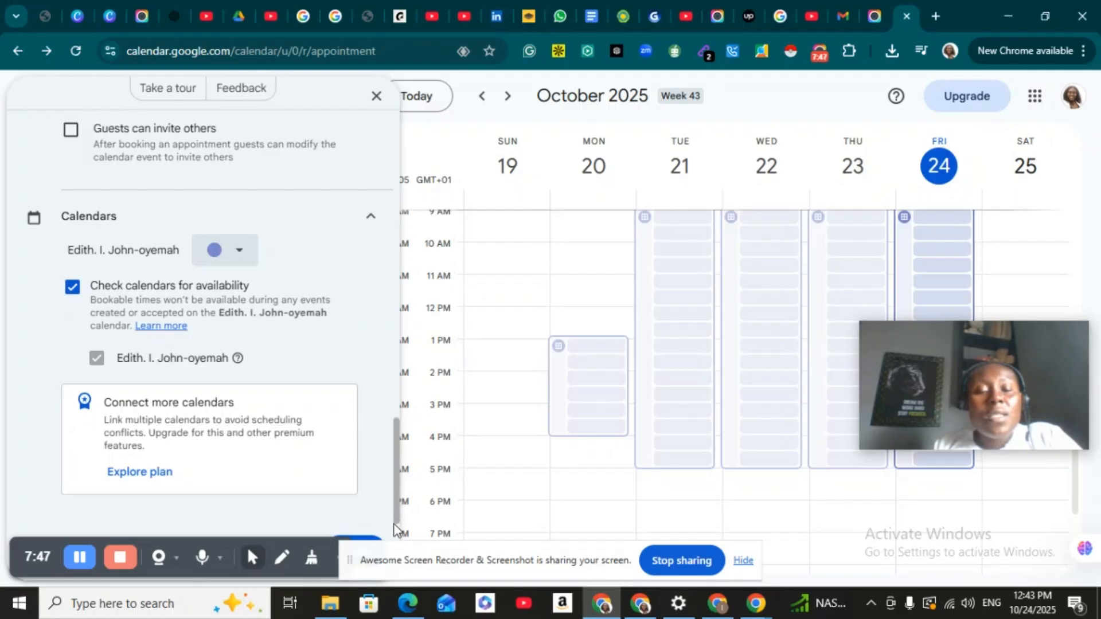
Step: Continue to the booking page details and save the appointment schedule
{"action": "left_click", "coordinate": [361, 542]}
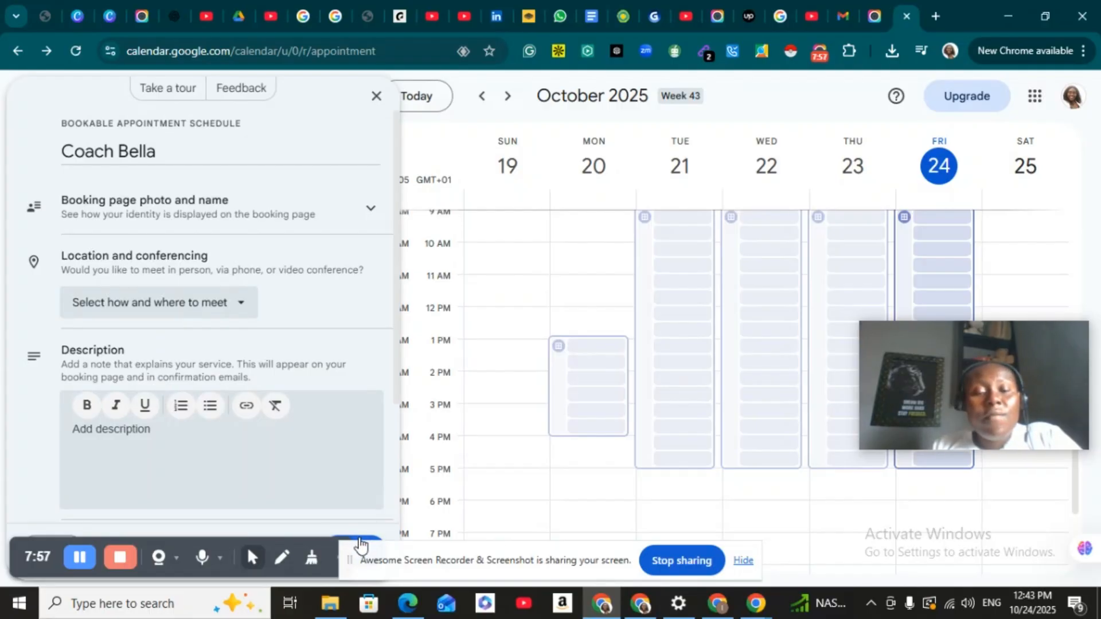
{"action": "left_click", "coordinate": [360, 543]}
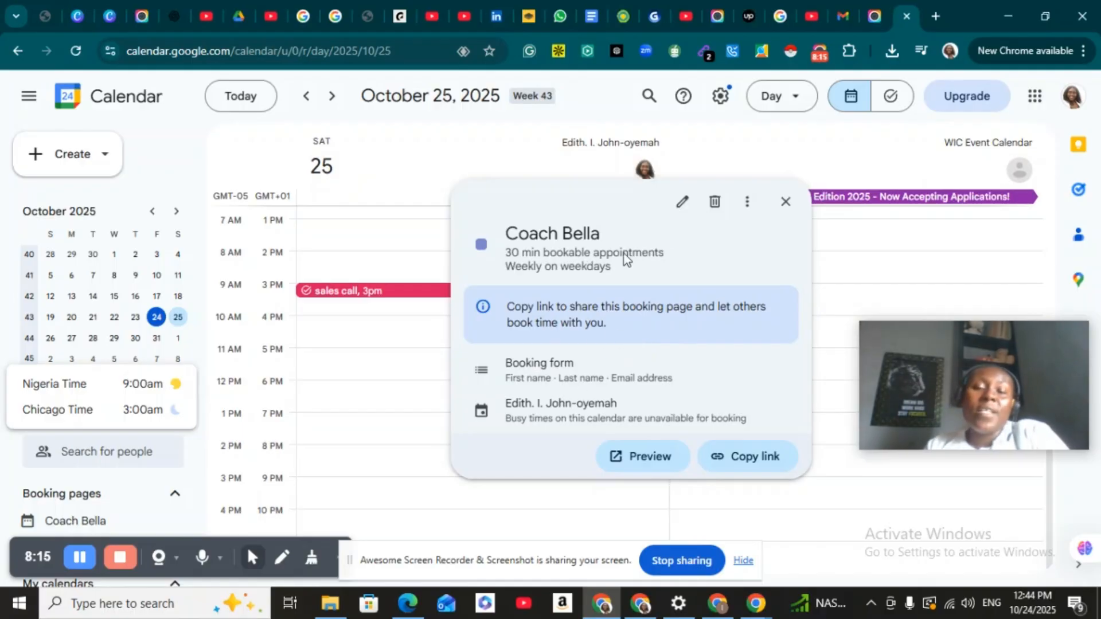
Step: Reopen the saved appointment schedule for editing, review its availability settings and continue to the booking page details
{"action": "left_click", "coordinate": [682, 215]}
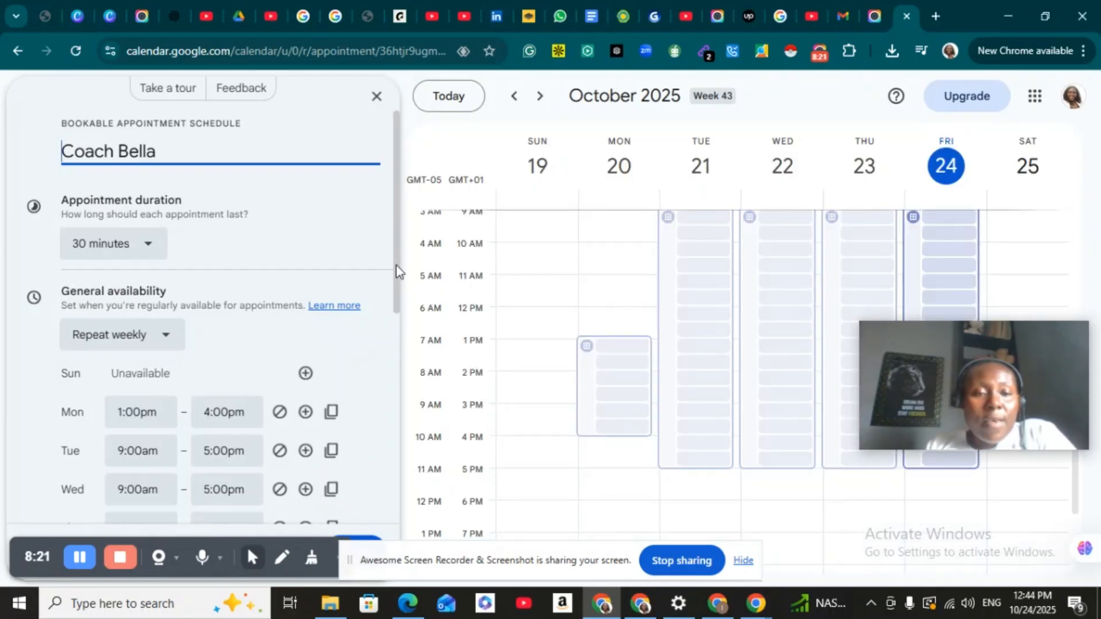
{"action": "left_click_drag", "start_coordinate": [395, 262], "coordinate": [401, 501]}
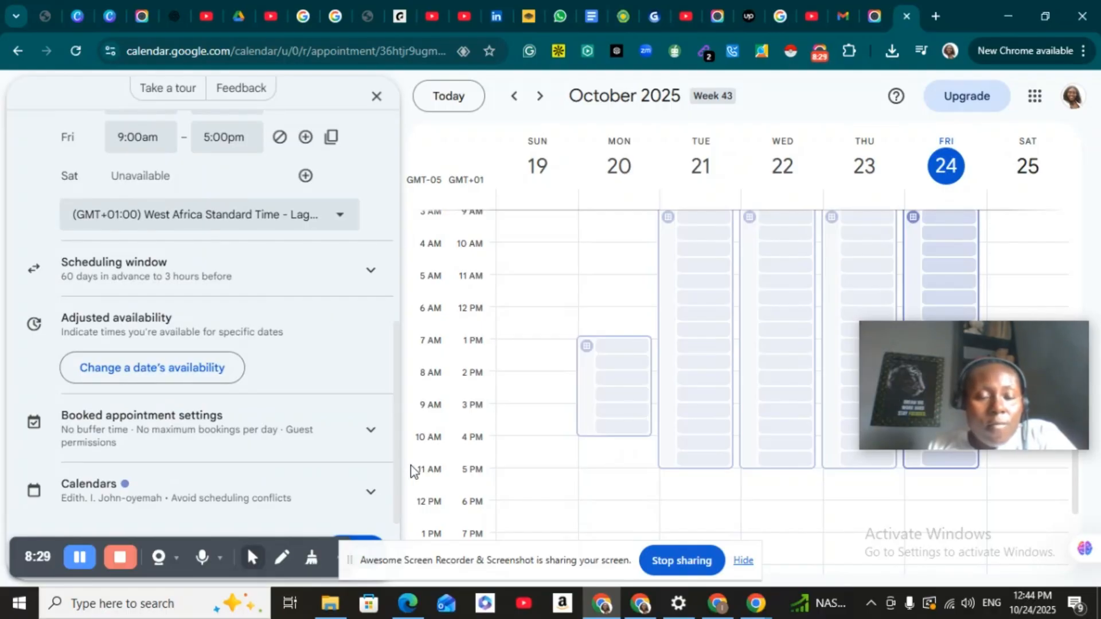
{"action": "left_click_drag", "start_coordinate": [396, 431], "coordinate": [393, 198]}
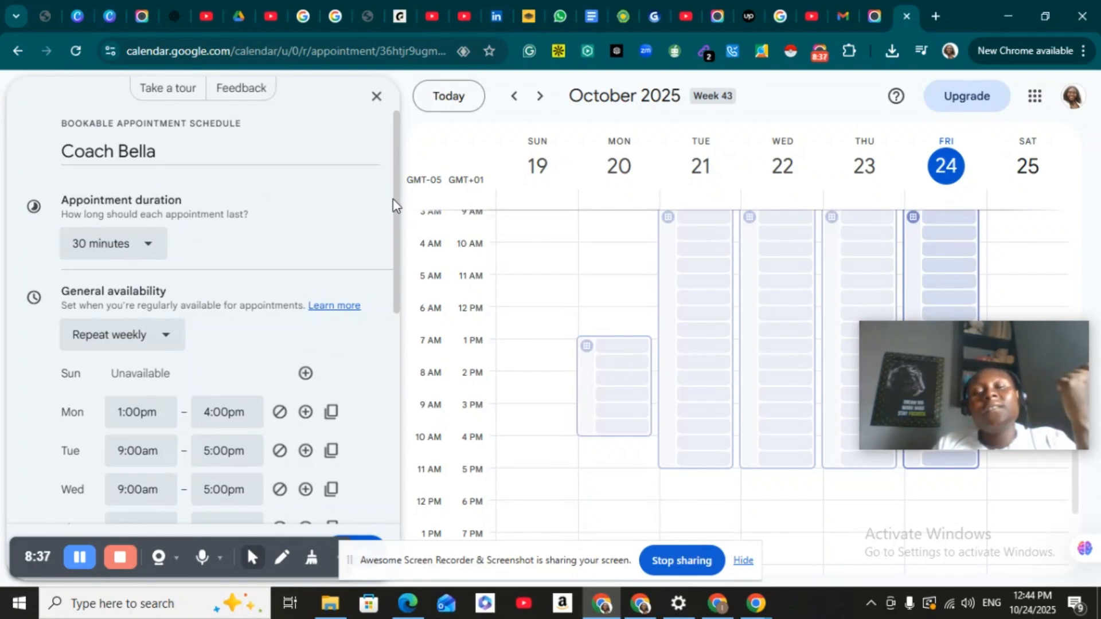
{"action": "left_click_drag", "start_coordinate": [394, 198], "coordinate": [390, 285]}
{"action": "left_click", "coordinate": [377, 215]}
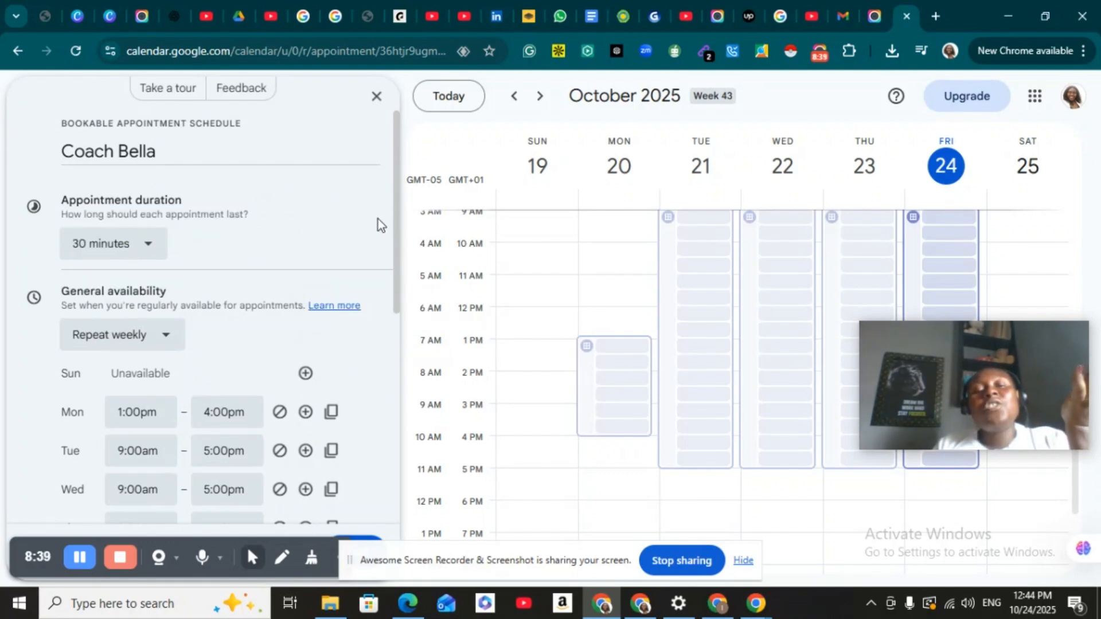
{"action": "left_click_drag", "start_coordinate": [397, 239], "coordinate": [401, 449]}
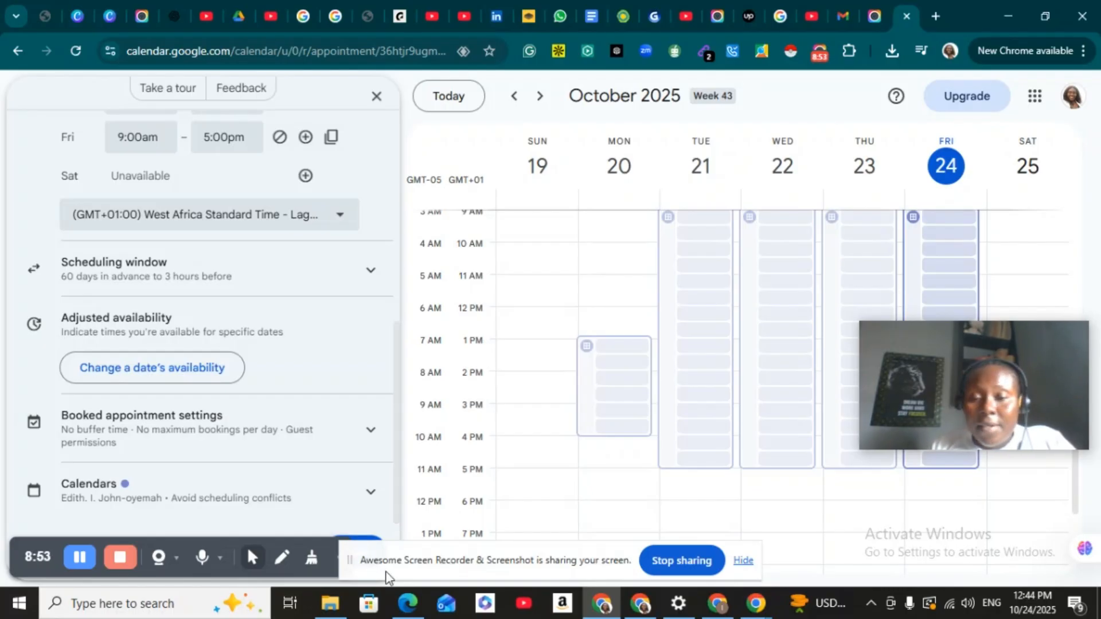
{"action": "left_click_drag", "start_coordinate": [377, 578], "coordinate": [679, 539]}
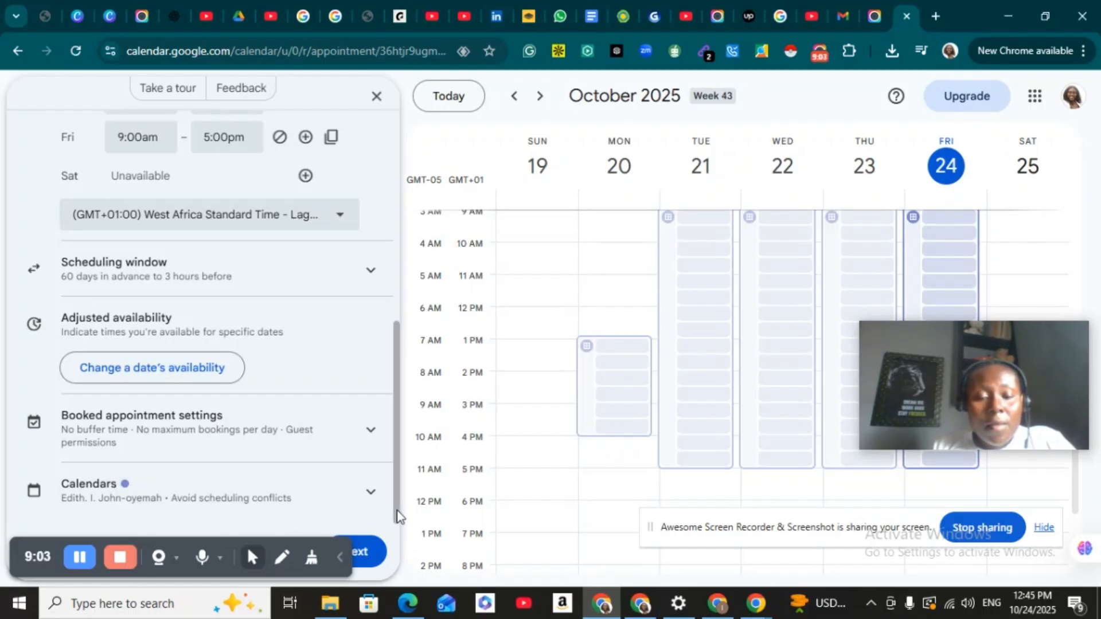
{"action": "left_click", "coordinate": [368, 555]}
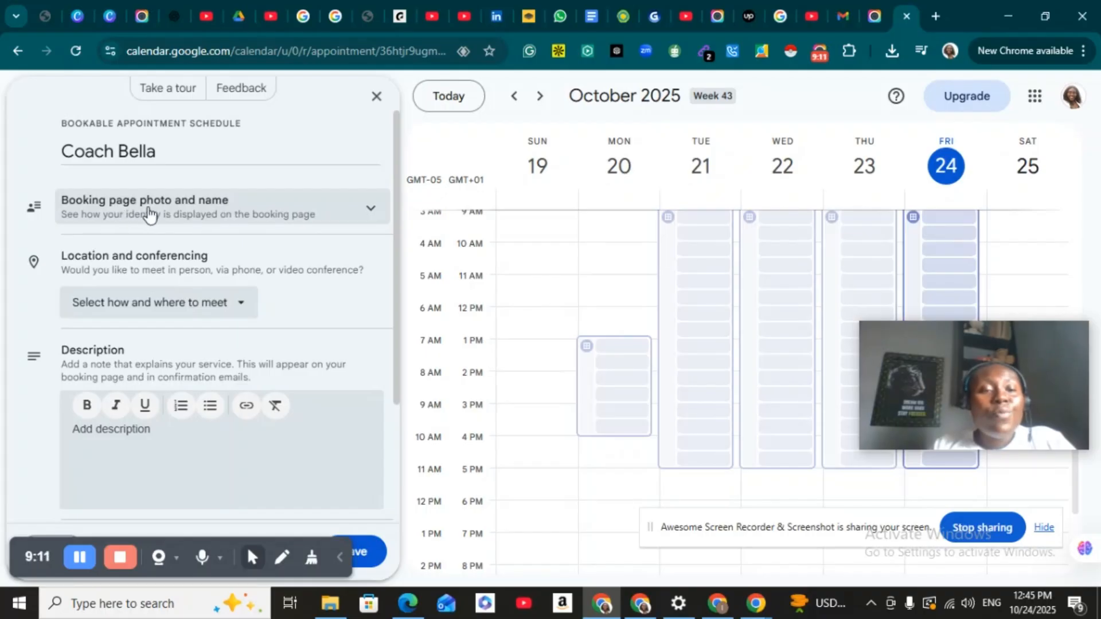
Step: Show the booking page photo and name, and choose Google Meet video conferencing as the way to meet
{"action": "left_click", "coordinate": [371, 213]}
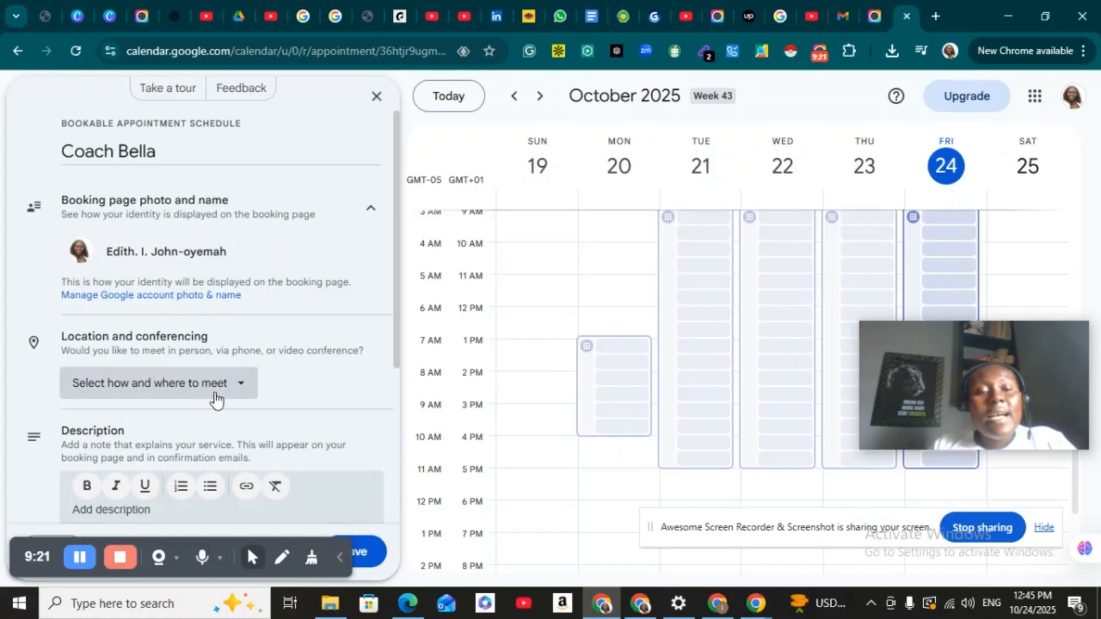
{"action": "left_click_drag", "start_coordinate": [396, 352], "coordinate": [395, 381]}
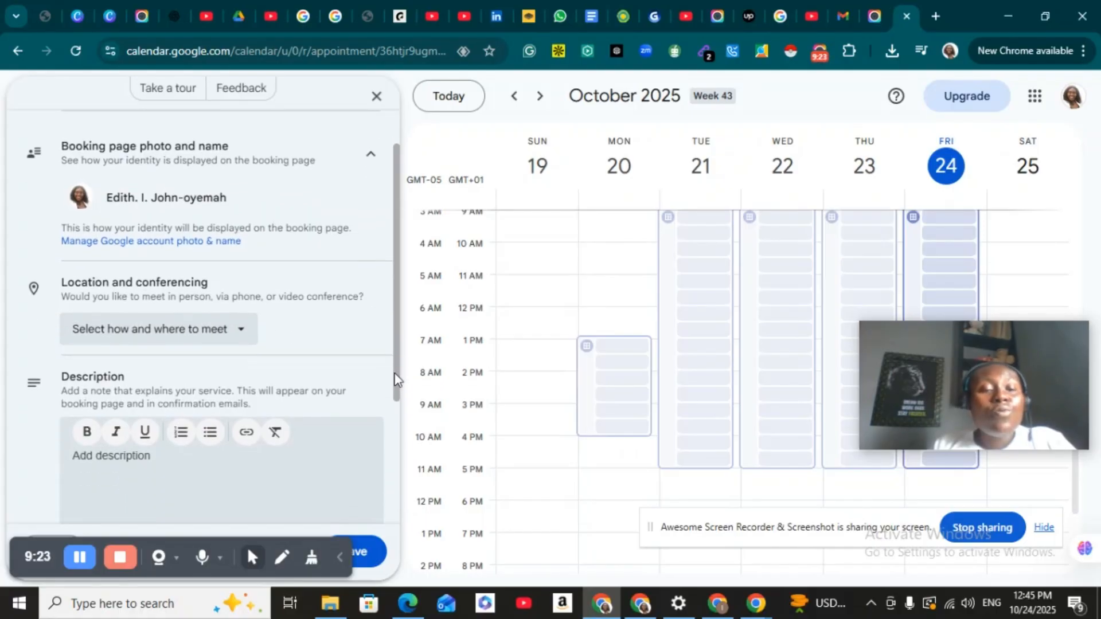
{"action": "left_click", "coordinate": [243, 326]}
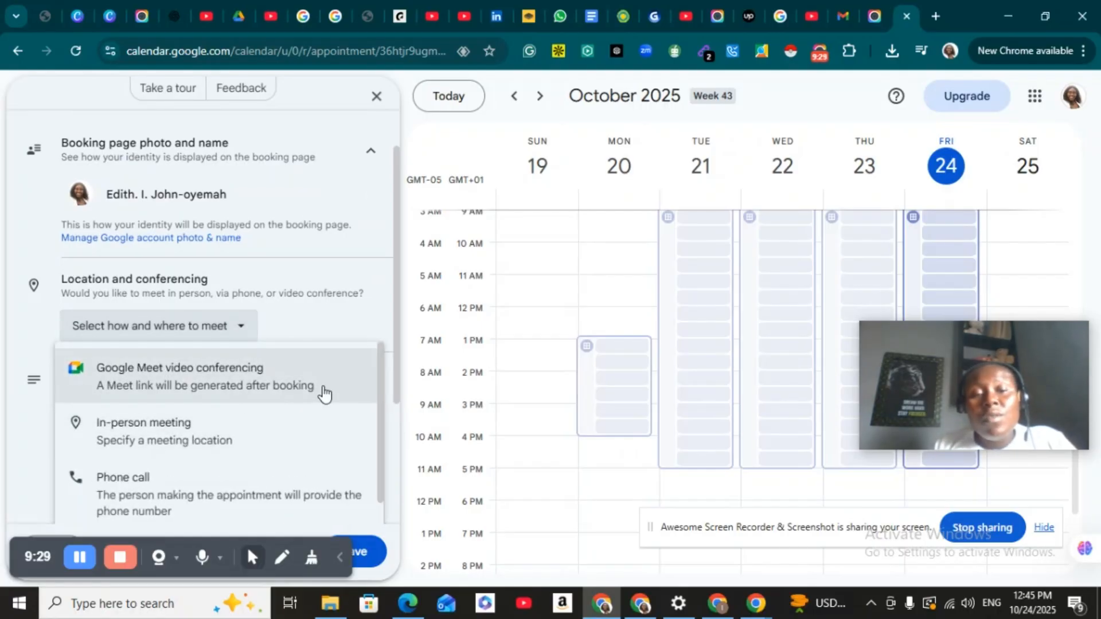
{"action": "left_click_drag", "start_coordinate": [383, 400], "coordinate": [373, 473]}
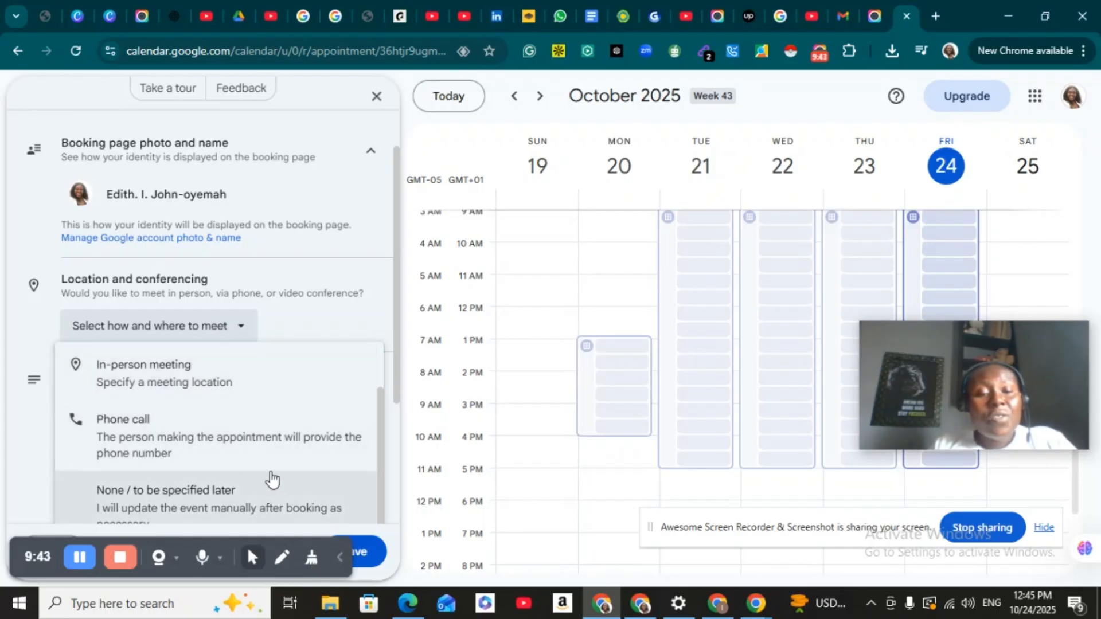
{"action": "left_click_drag", "start_coordinate": [381, 437], "coordinate": [382, 387]}
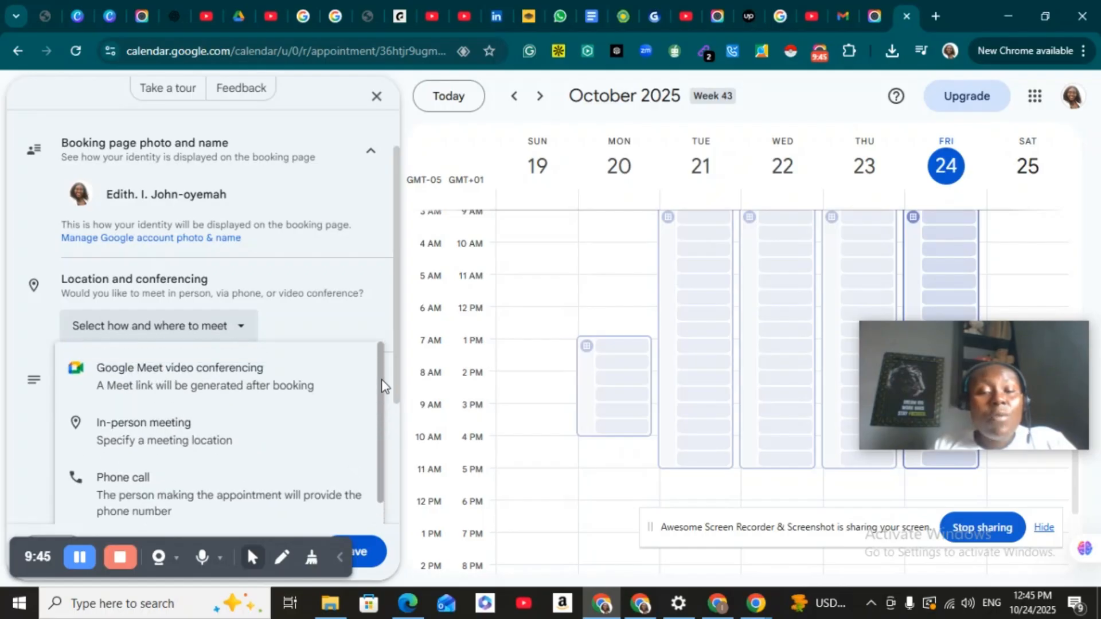
{"action": "left_click", "coordinate": [229, 386]}
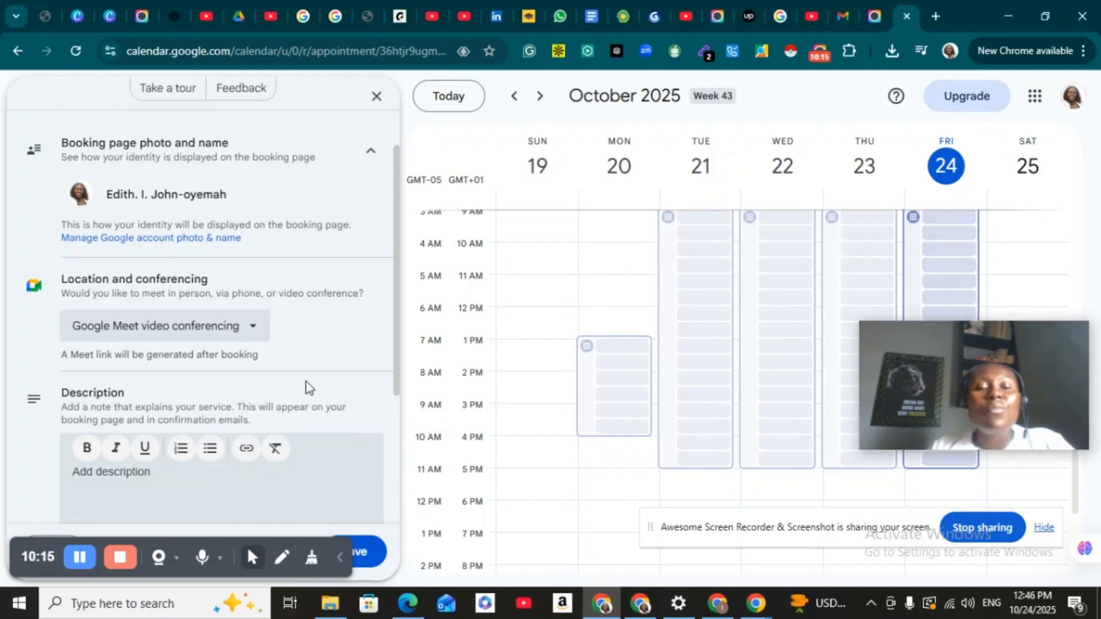
Step: Enter "How to sell your services in 1 hour" as the booking page description
{"action": "left_click_drag", "start_coordinate": [399, 381], "coordinate": [384, 486]}
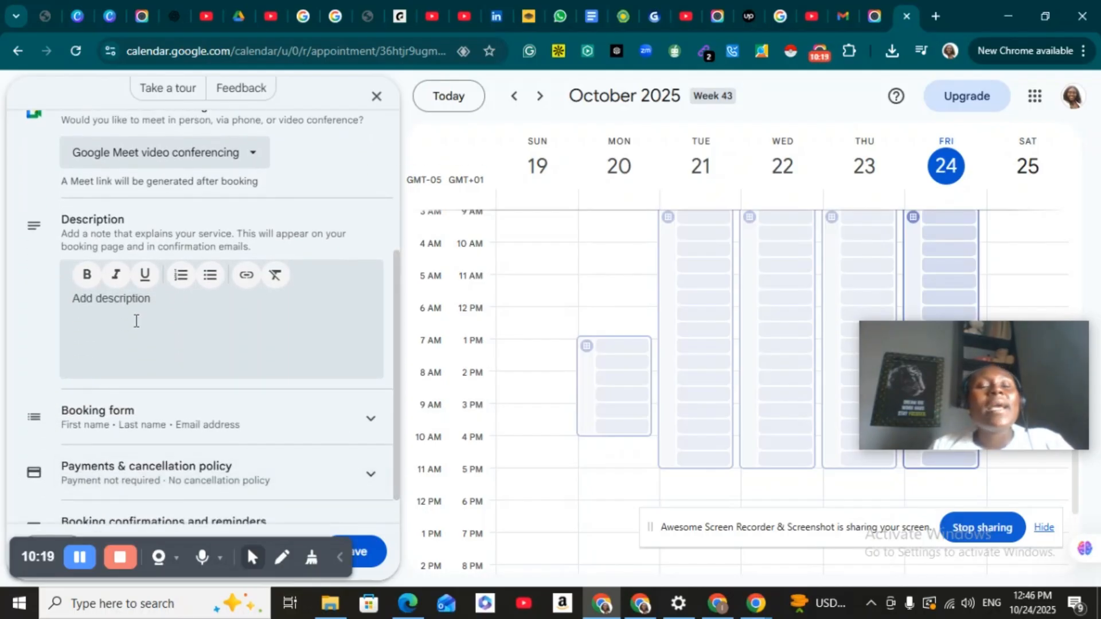
{"action": "left_click", "coordinate": [136, 320]}
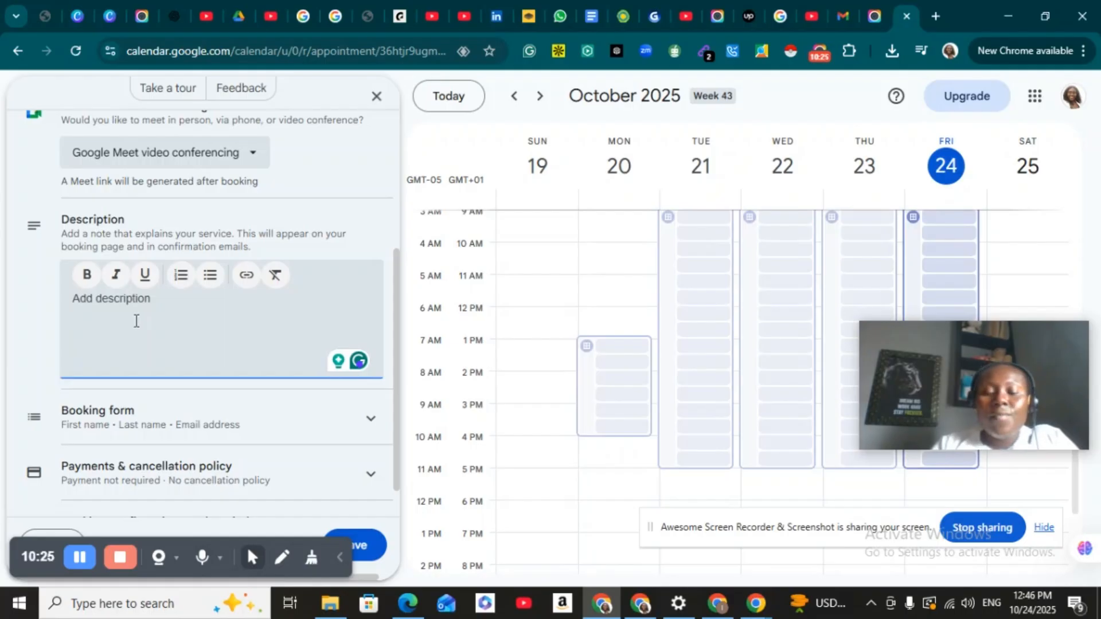
{"action": "type", "text": "How"}
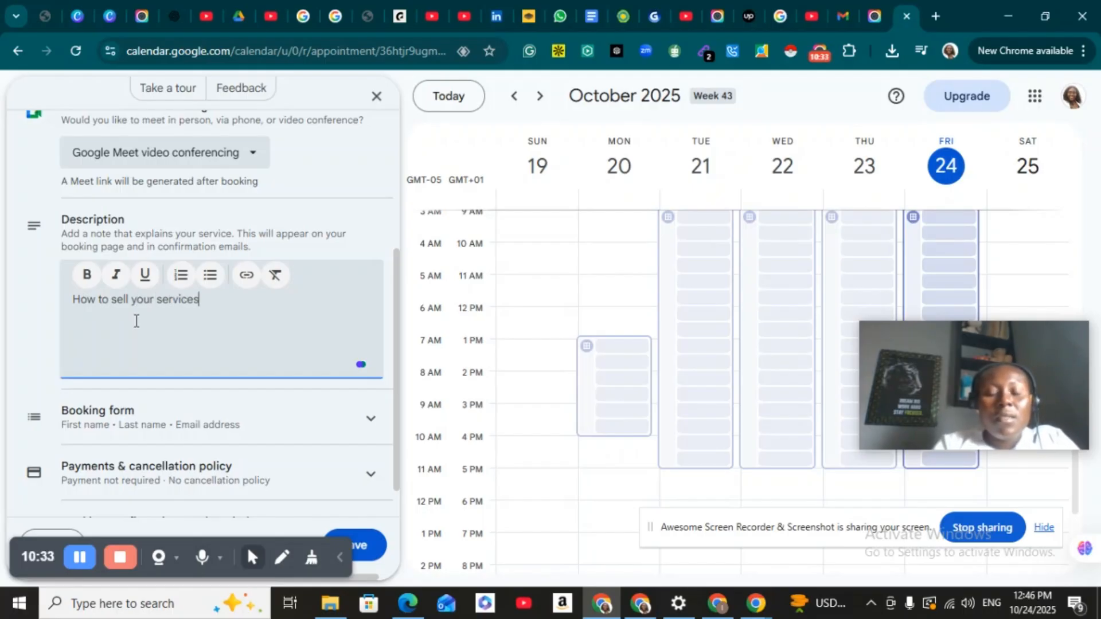
{"action": "type", "text": "to sell your services"}
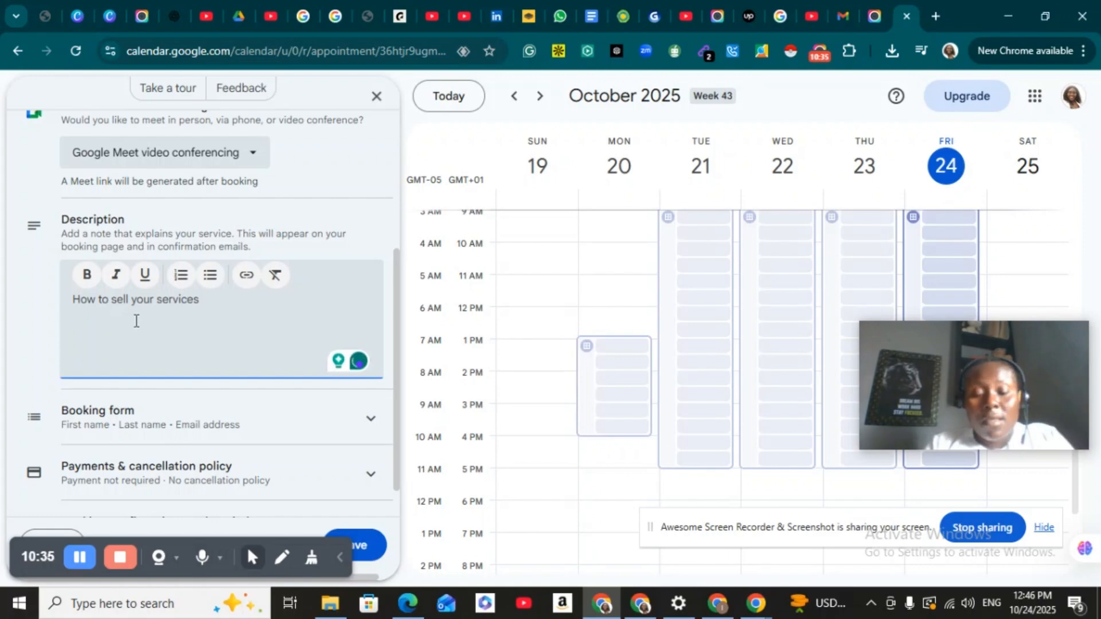
{"action": "type", "text": " in 1"}
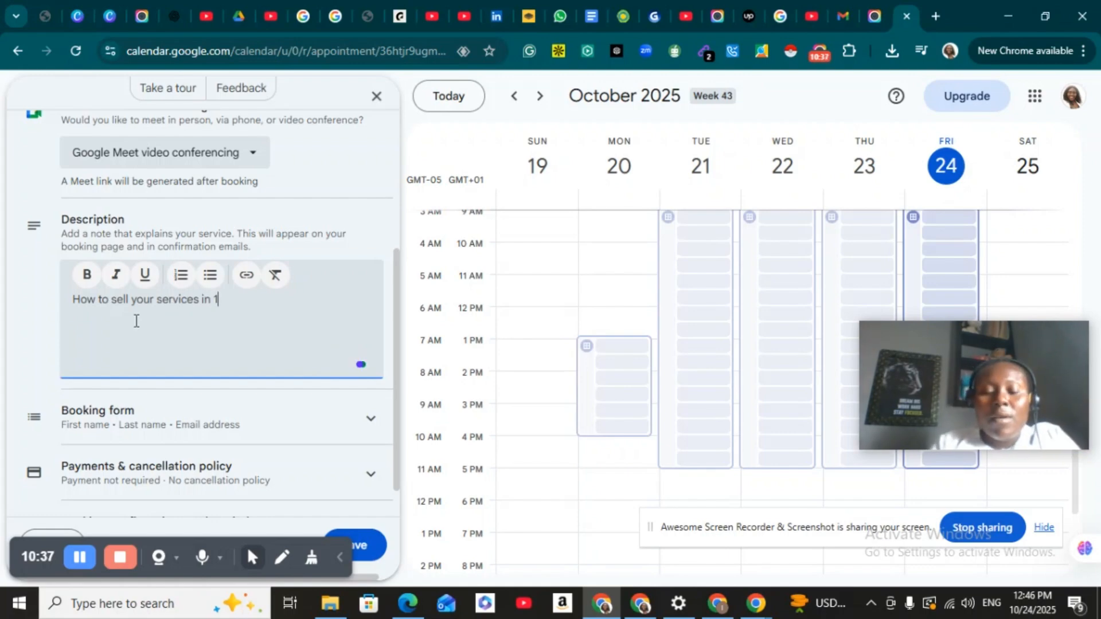
{"action": "type", "text": " hour"}
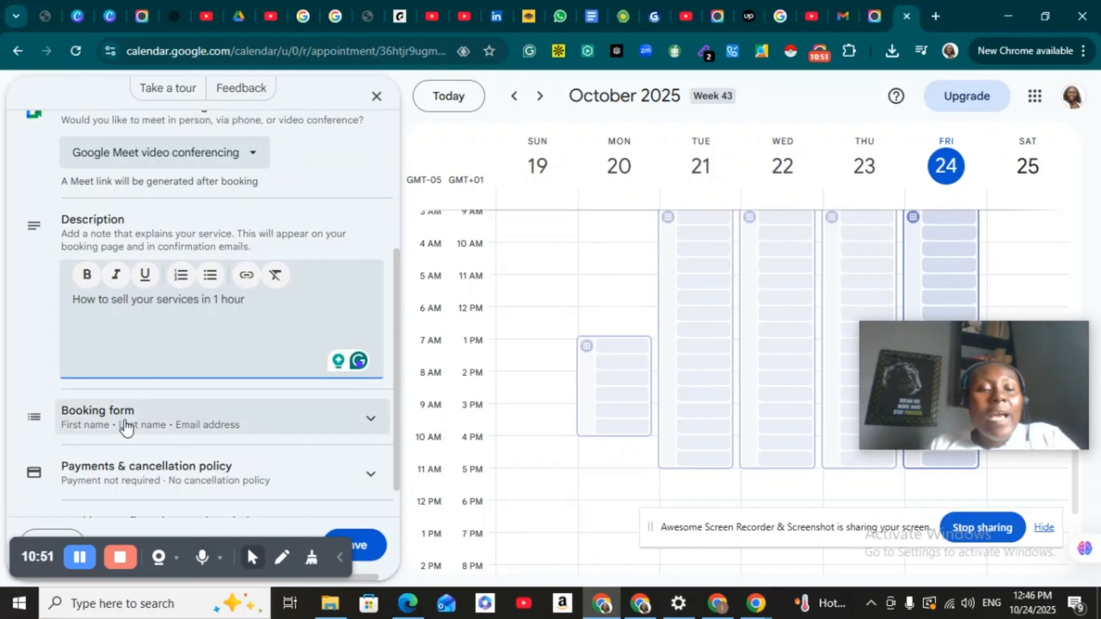
Step: Review the booking form and the booking confirmations and reminders settings, and save the appointment schedule
{"action": "left_click", "coordinate": [252, 435]}
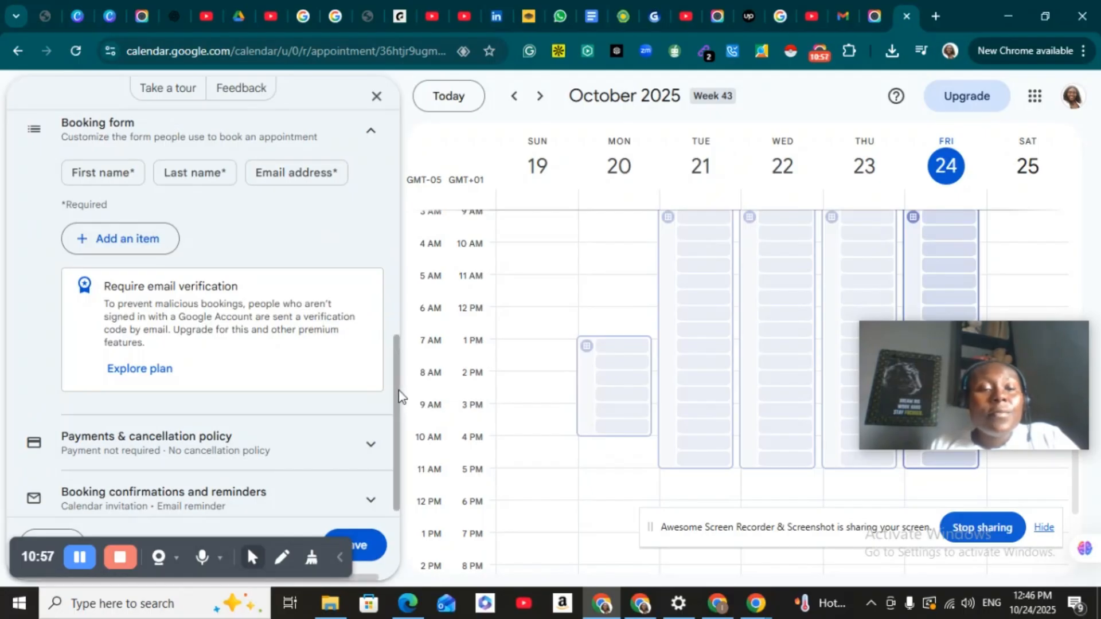
{"action": "left_click_drag", "start_coordinate": [400, 393], "coordinate": [395, 329]}
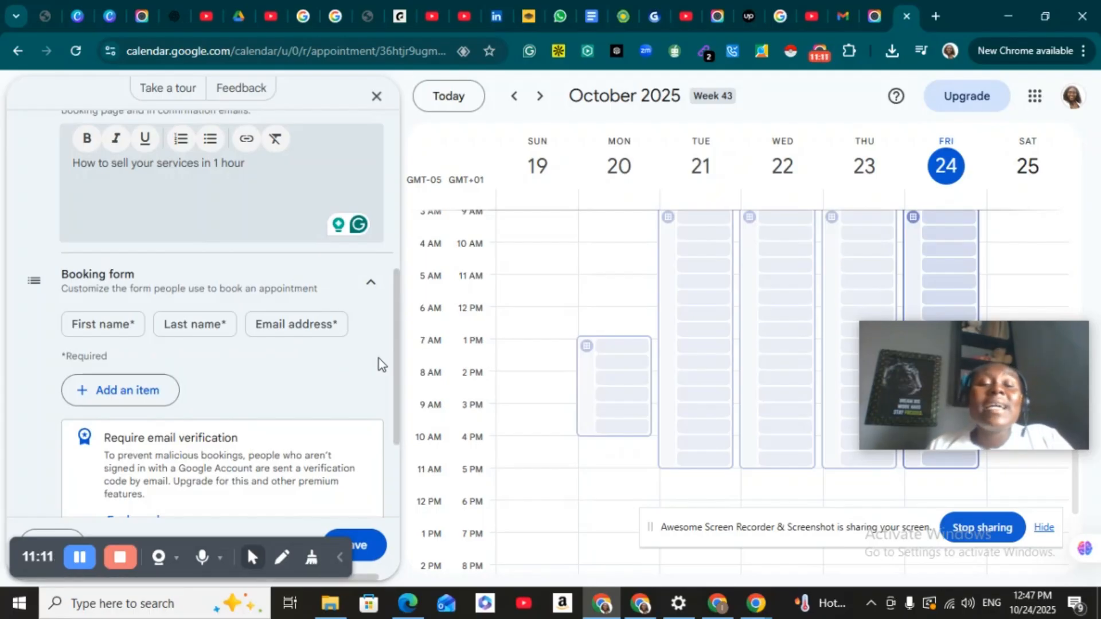
{"action": "scroll", "coordinate": [398, 377], "scroll_direction": "down", "scroll_amount": 3}
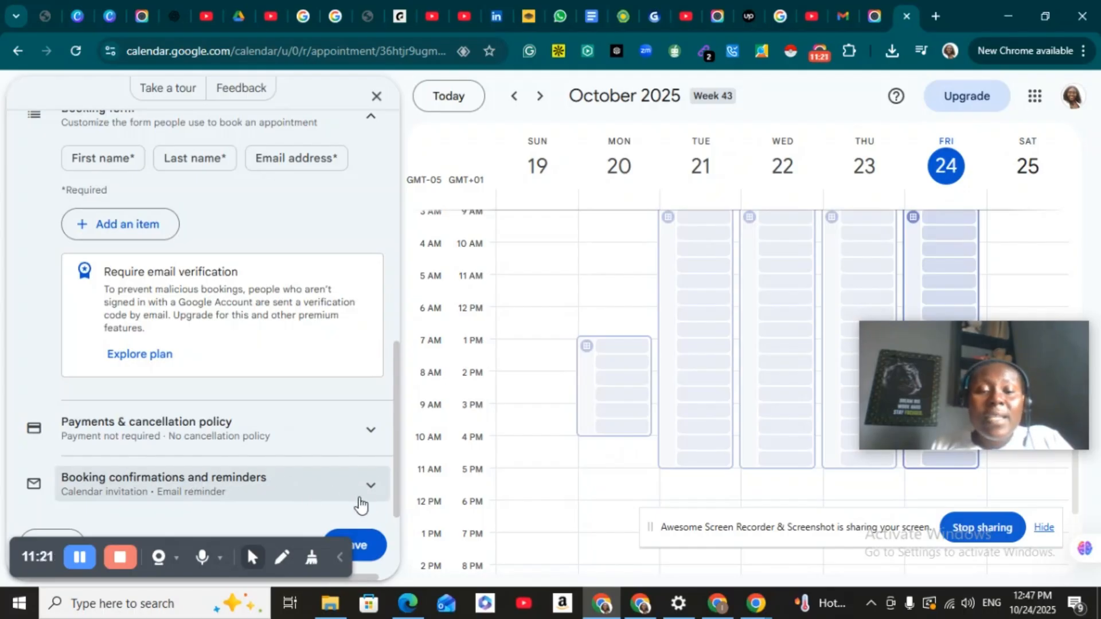
{"action": "left_click", "coordinate": [371, 490]}
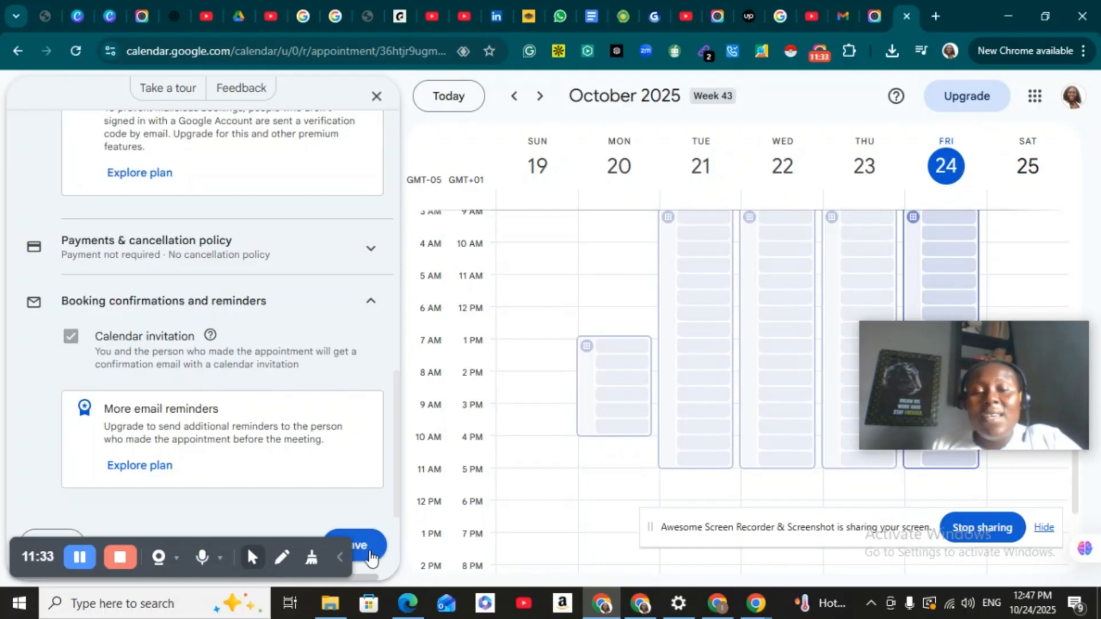
{"action": "left_click", "coordinate": [369, 552]}
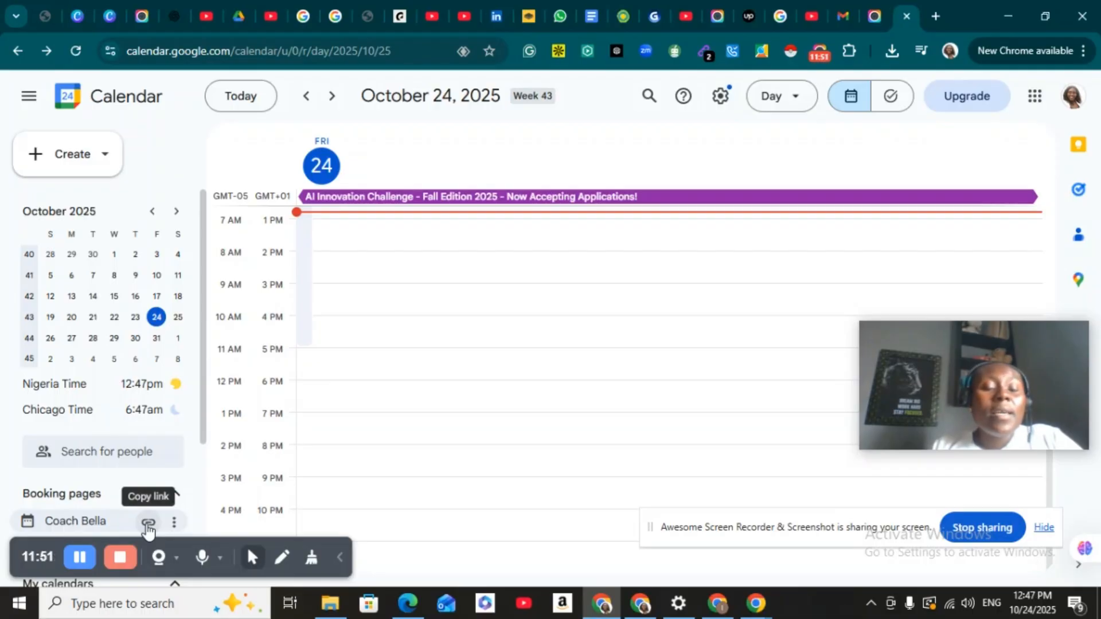
Step: Copy the booking page's share link and open it in a new tab of the Chrome window signed in to the client's account
{"action": "left_click", "coordinate": [149, 525]}
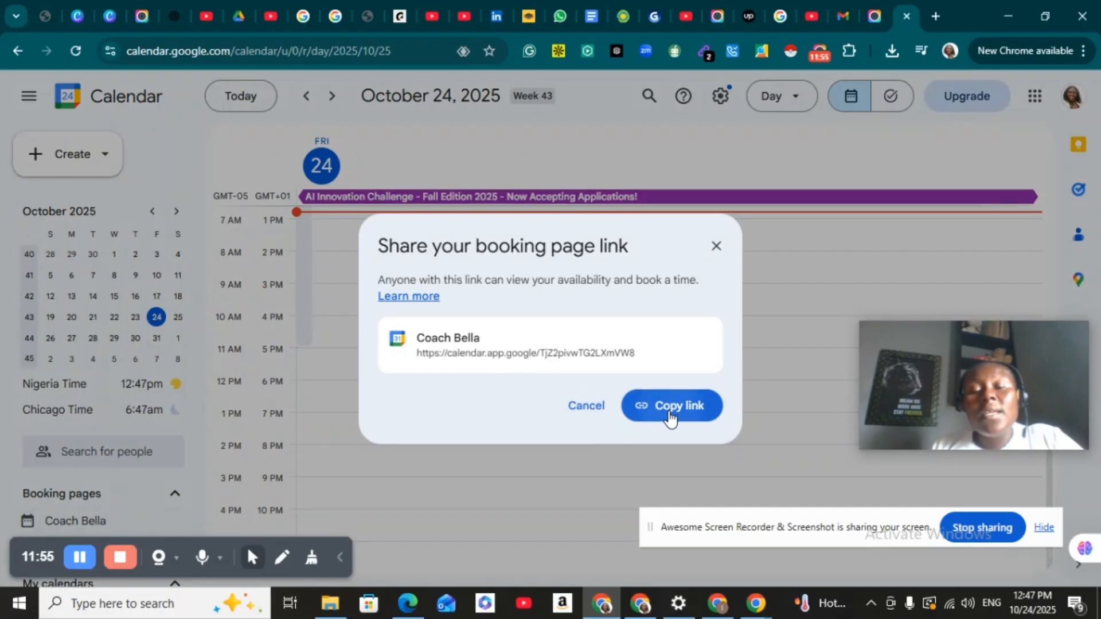
{"action": "left_click", "coordinate": [671, 407]}
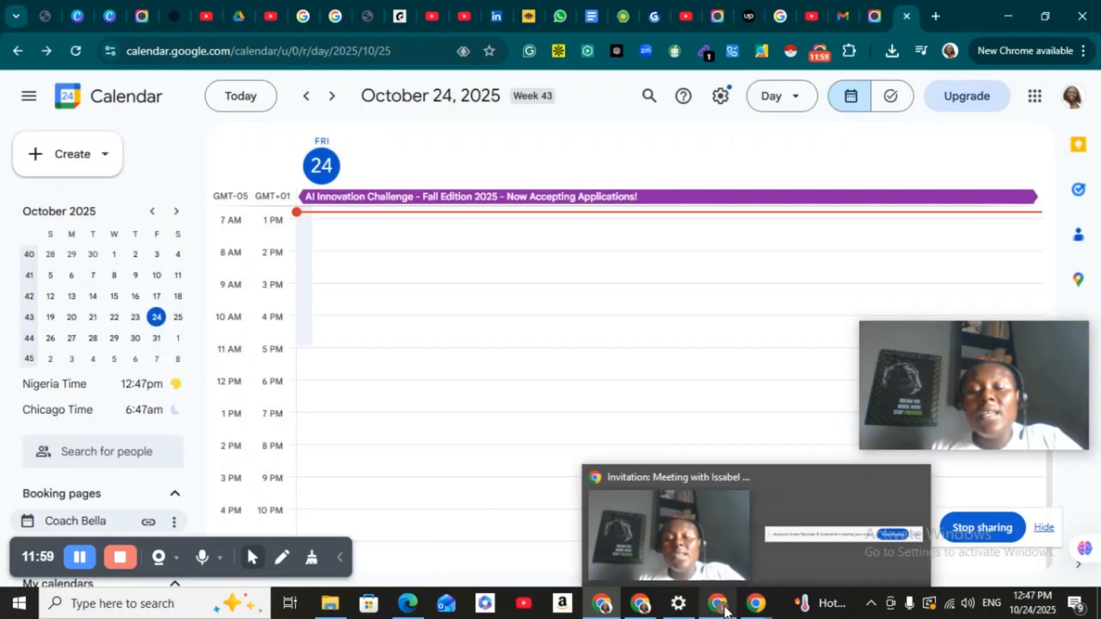
{"action": "mouse_move", "coordinate": [718, 613]}
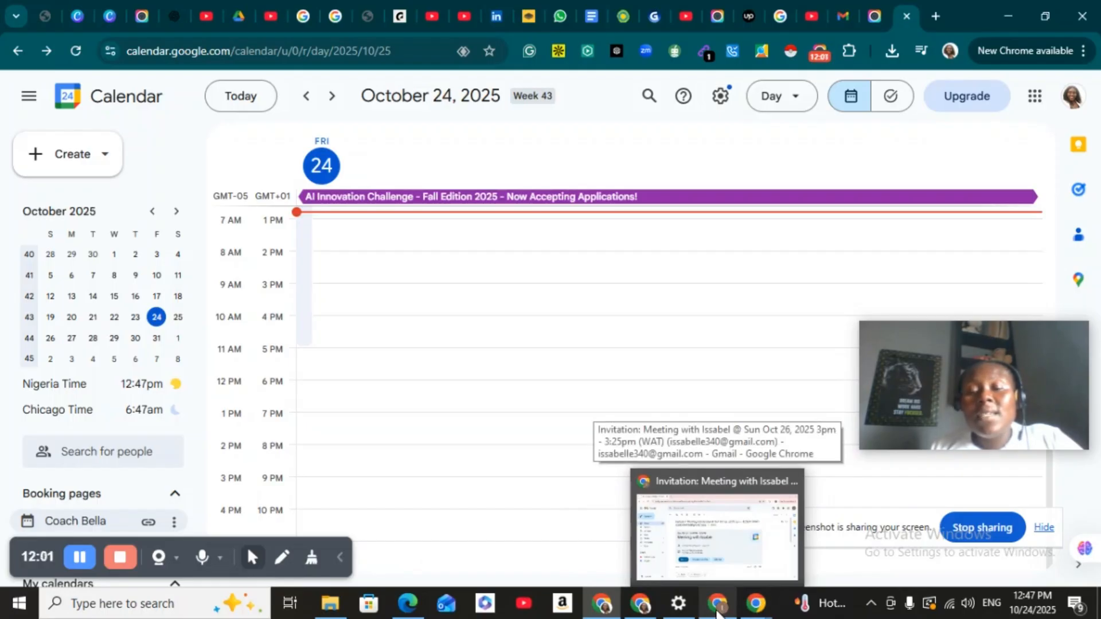
{"action": "left_click", "coordinate": [718, 613]}
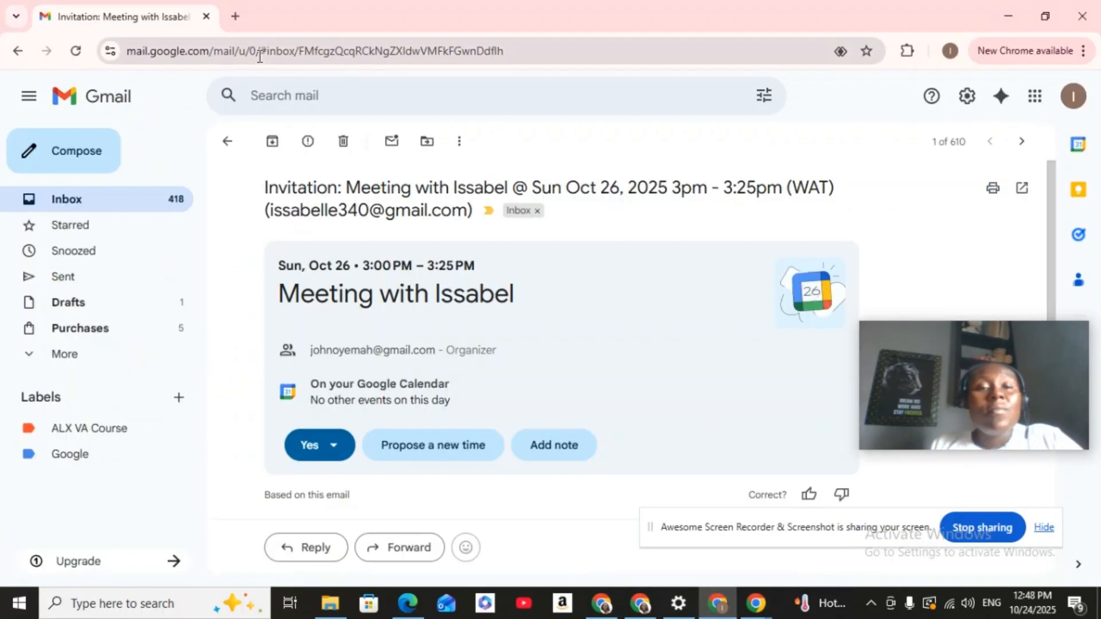
{"action": "left_click", "coordinate": [235, 18]}
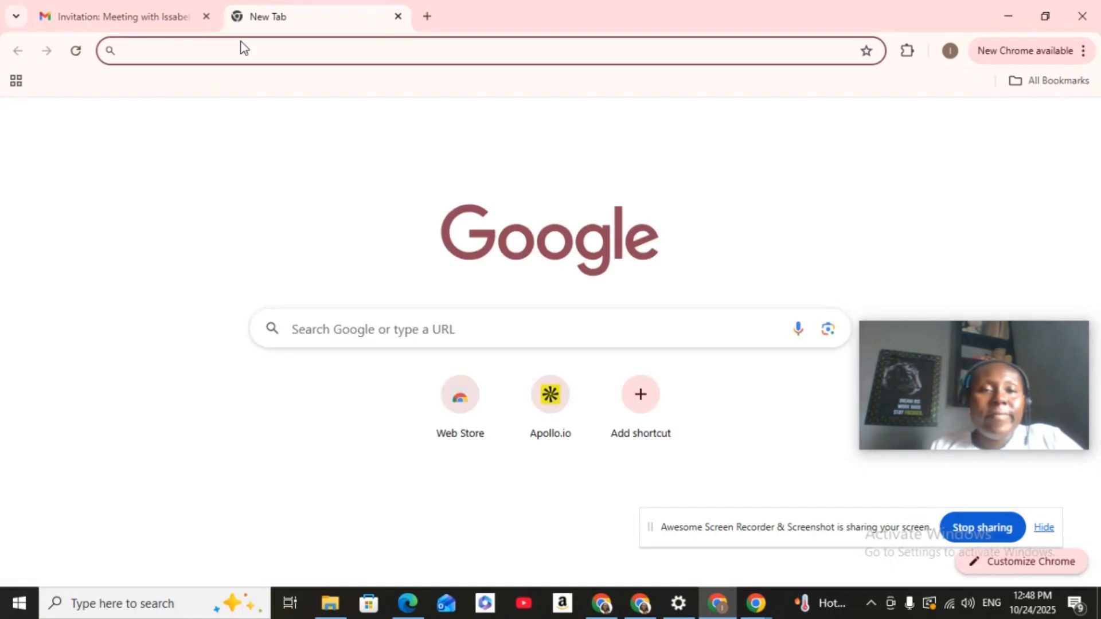
{"action": "left_click", "coordinate": [241, 46]}
{"action": "key", "text": "ctrl+v"}
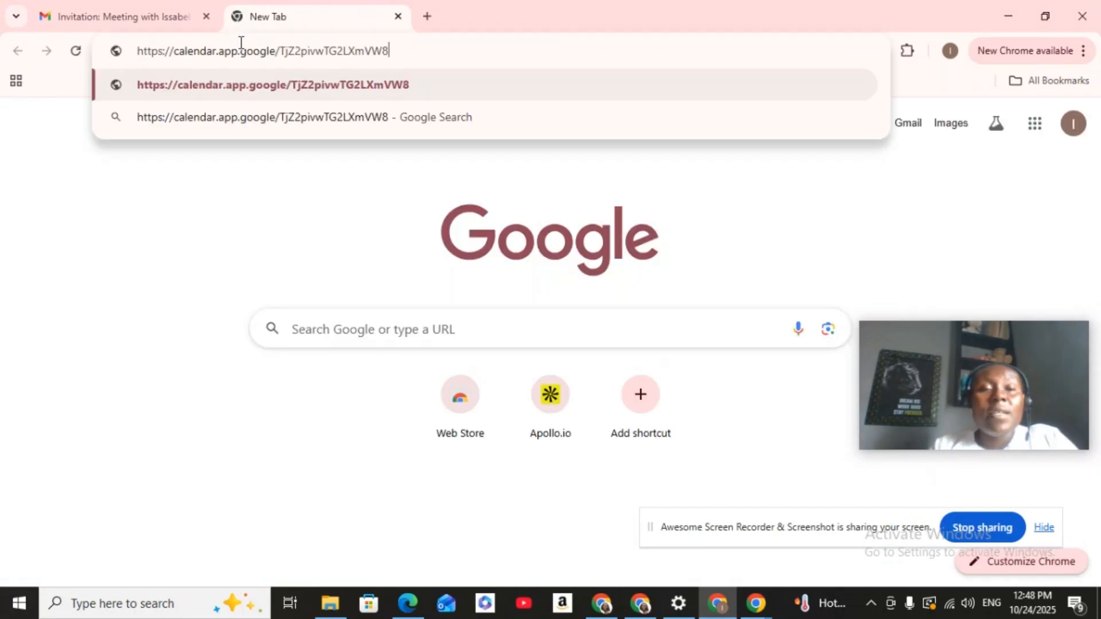
{"action": "key", "text": "Return"}
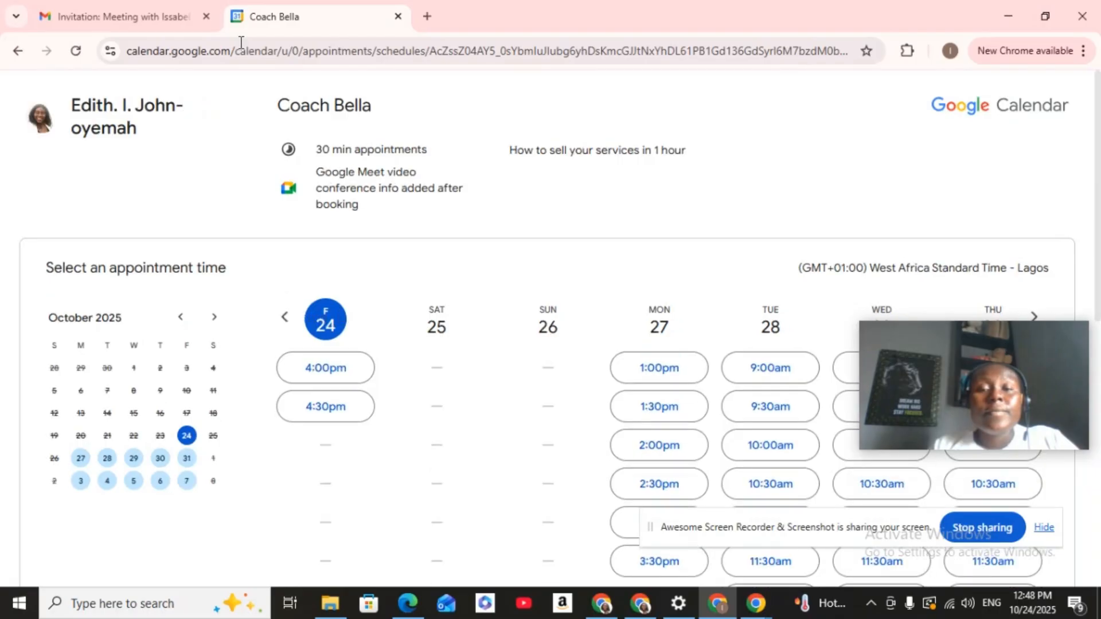
Step: Select the 2:00pm appointment slot on Monday, October 27 on the booking page
{"action": "mouse_move", "coordinate": [938, 366]}
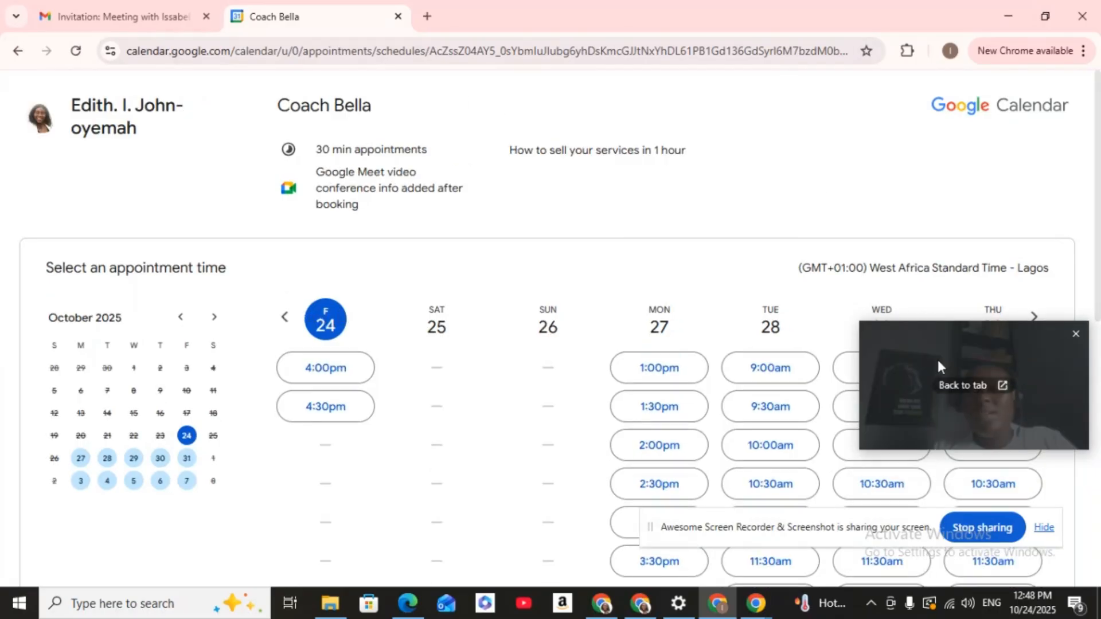
{"action": "left_click_drag", "start_coordinate": [940, 340], "coordinate": [117, 460]}
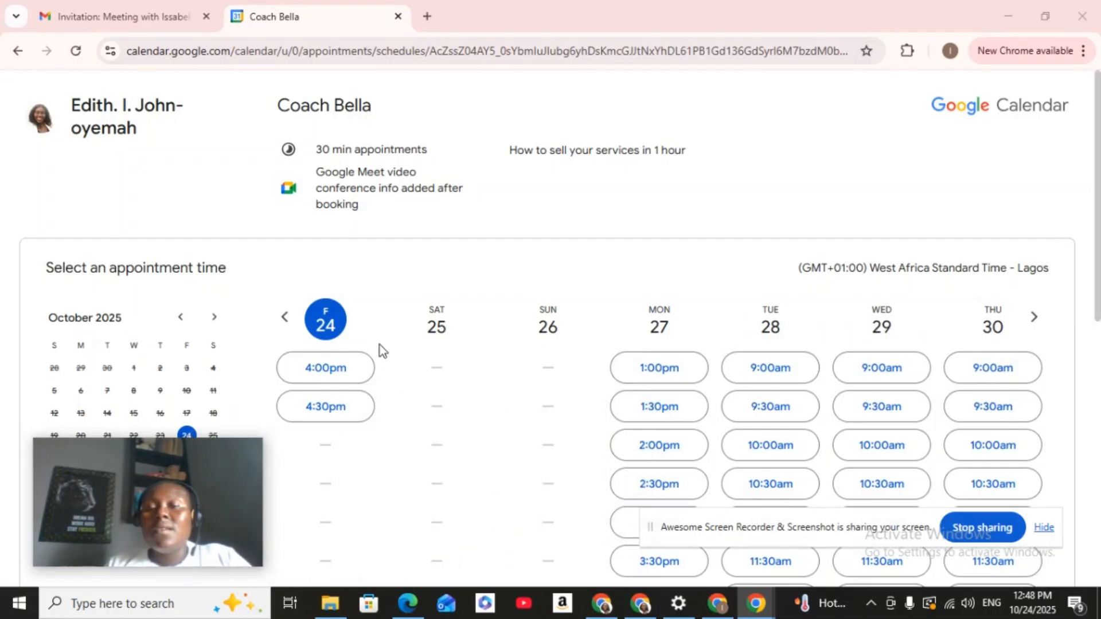
{"action": "left_click_drag", "start_coordinate": [1098, 242], "coordinate": [1098, 320]}
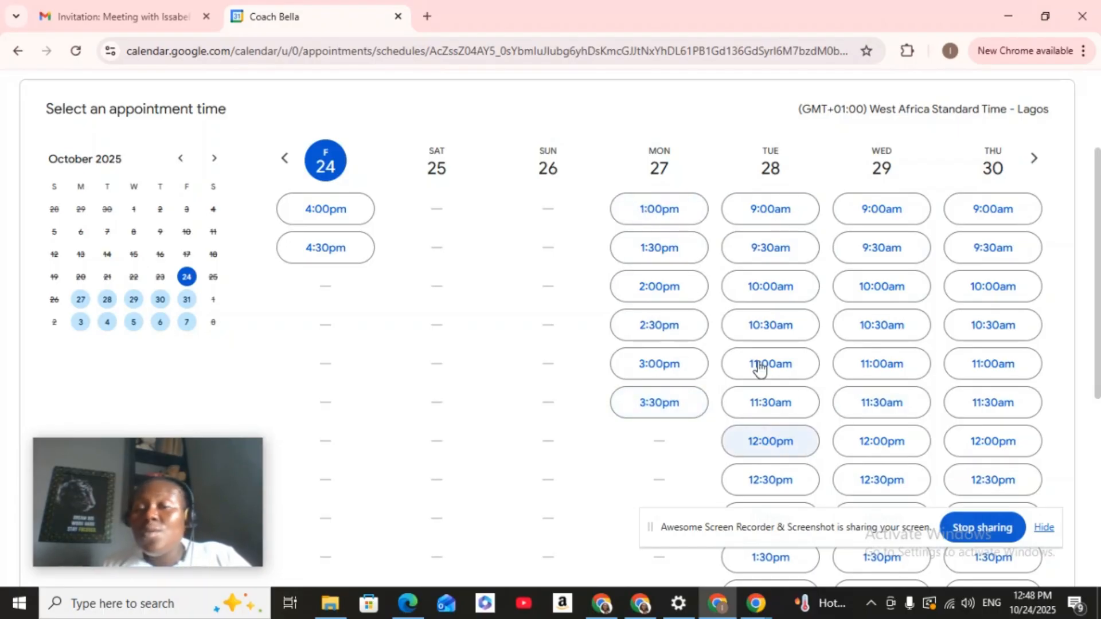
{"action": "left_click", "coordinate": [640, 300]}
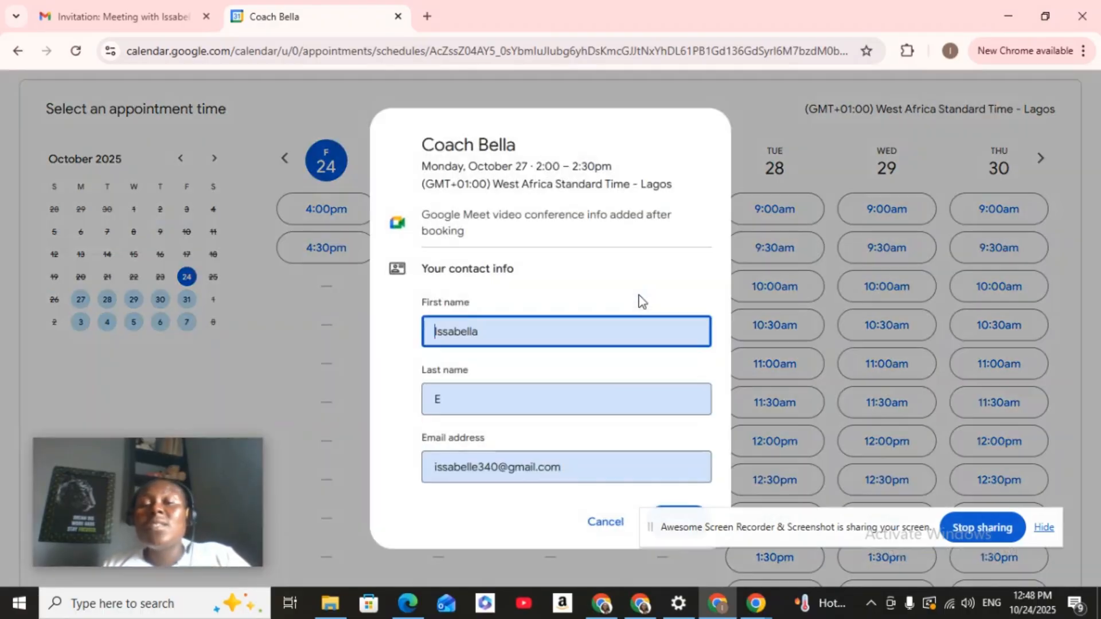
Step: Replace the last name in the contact info, book the appointment and close the booking confirmation
{"action": "left_click", "coordinate": [523, 334]}
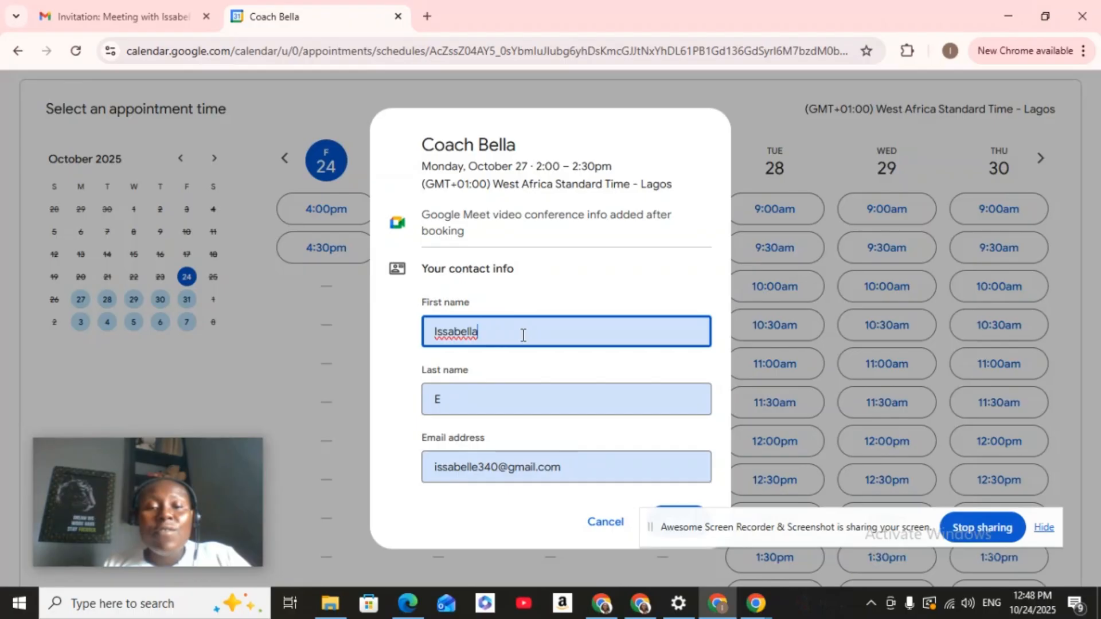
{"action": "left_click", "coordinate": [485, 406]}
{"action": "key", "text": "BackSpace"}
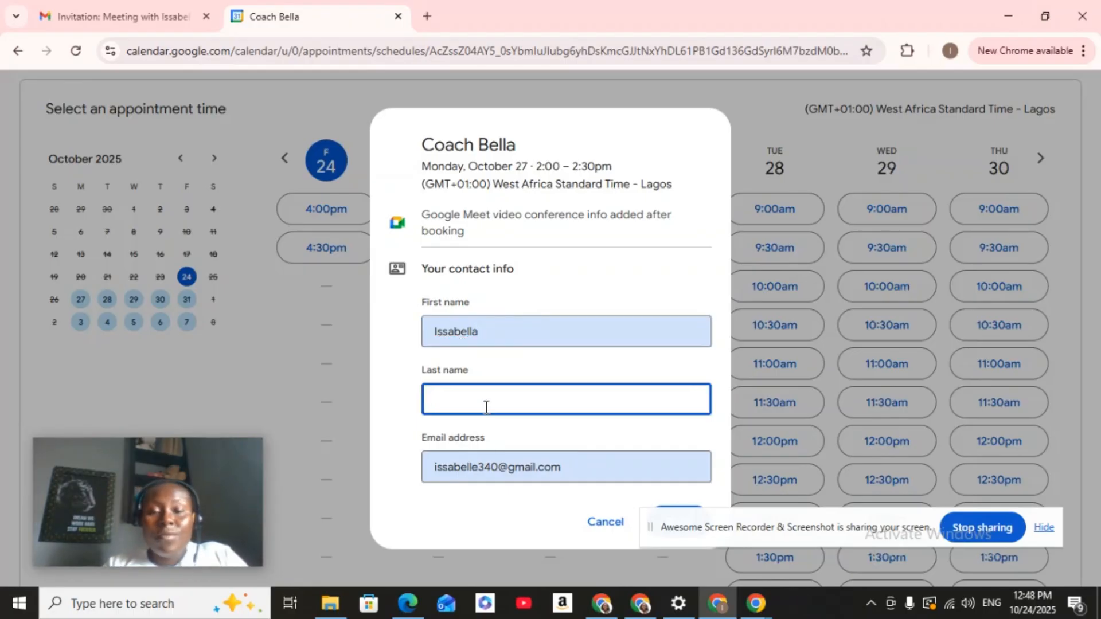
{"action": "type", "text": "John"}
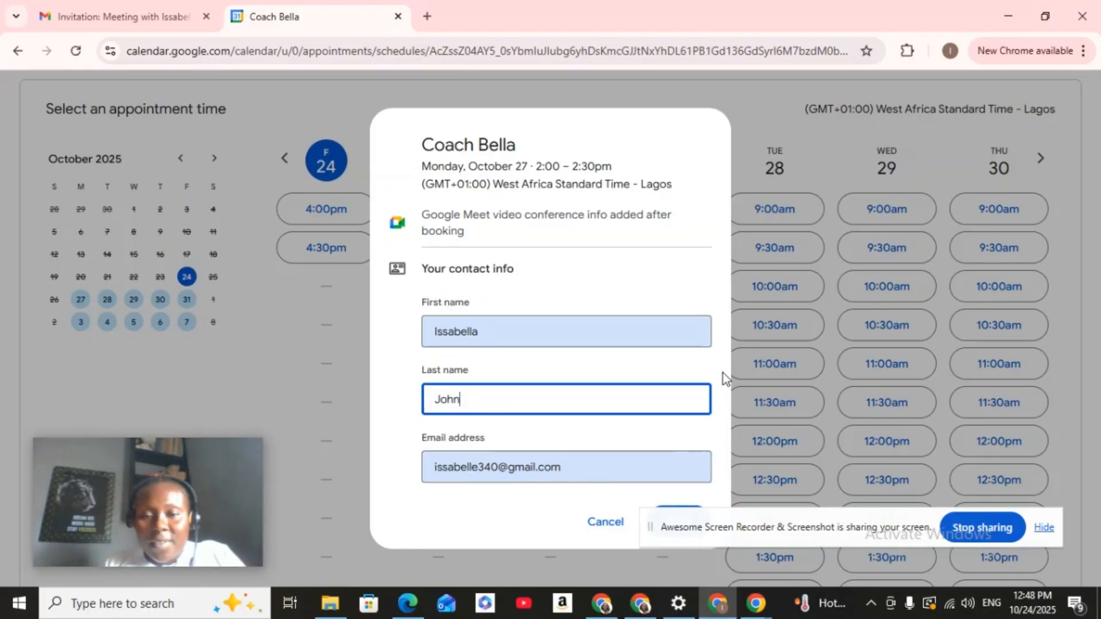
{"action": "left_click", "coordinate": [682, 511]}
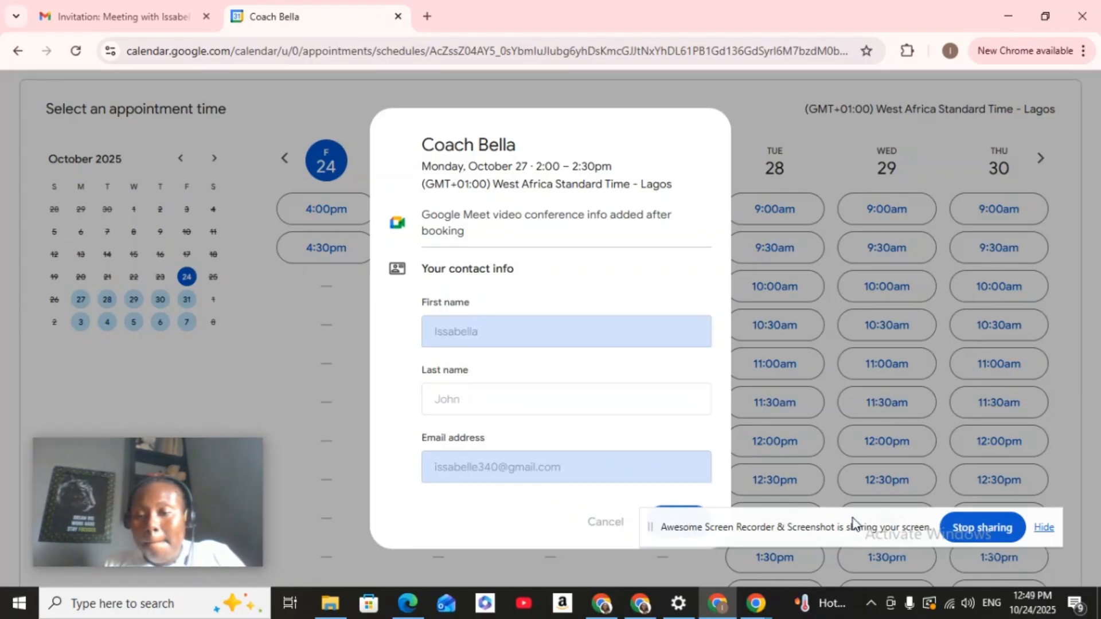
{"action": "left_click", "coordinate": [1042, 526]}
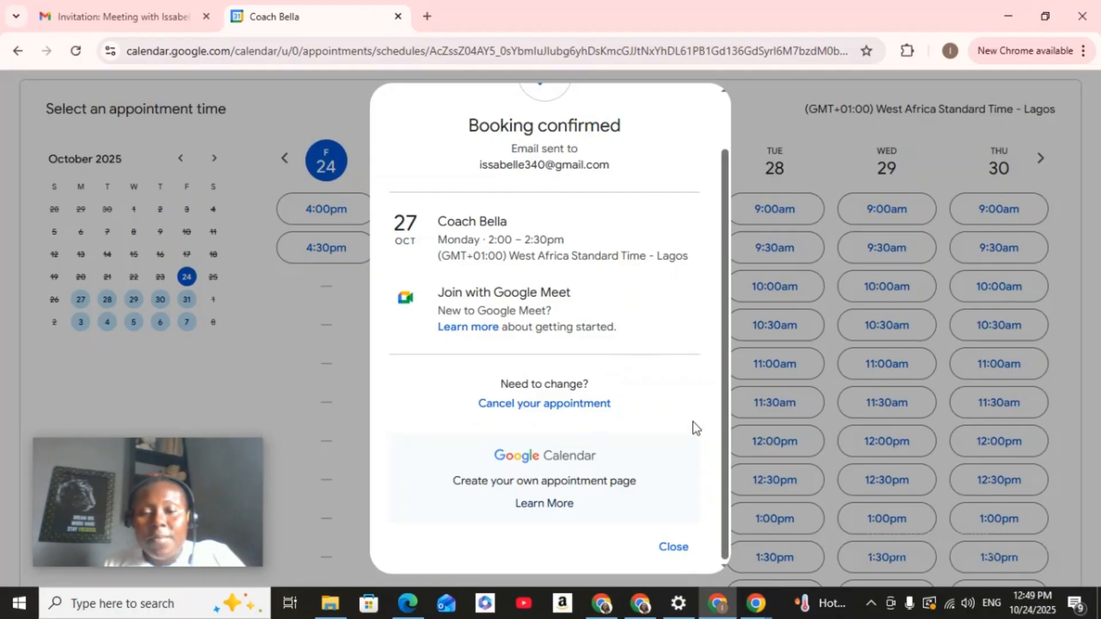
{"action": "left_click", "coordinate": [674, 547]}
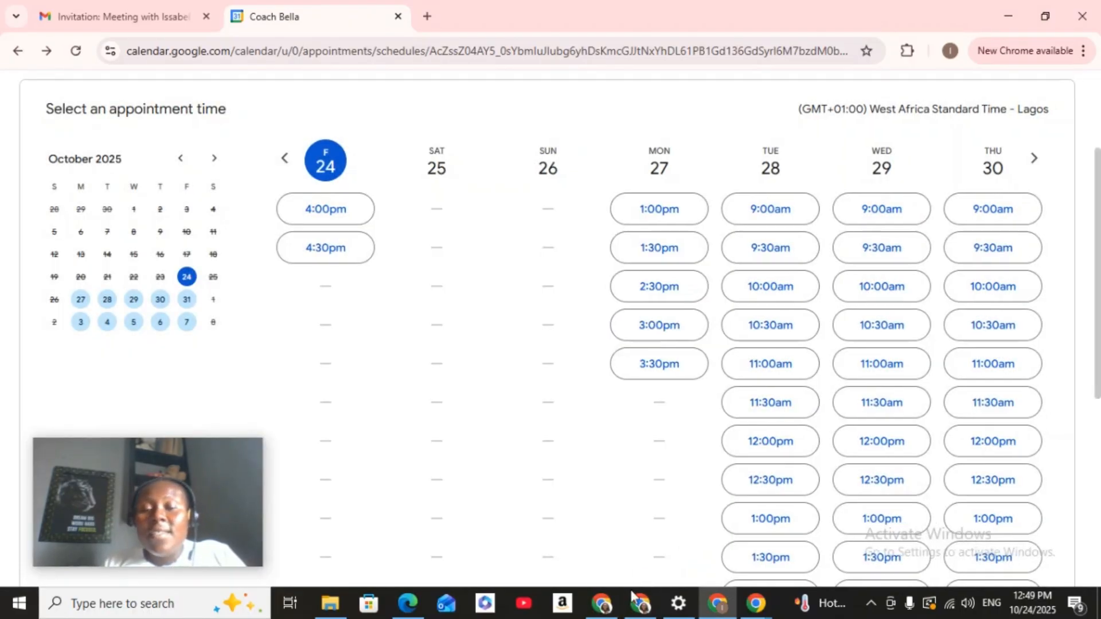
Step: Reload Google Calendar in the host's Chrome window and preview the booking page from the appointment schedule's details
{"action": "mouse_move", "coordinate": [640, 605]}
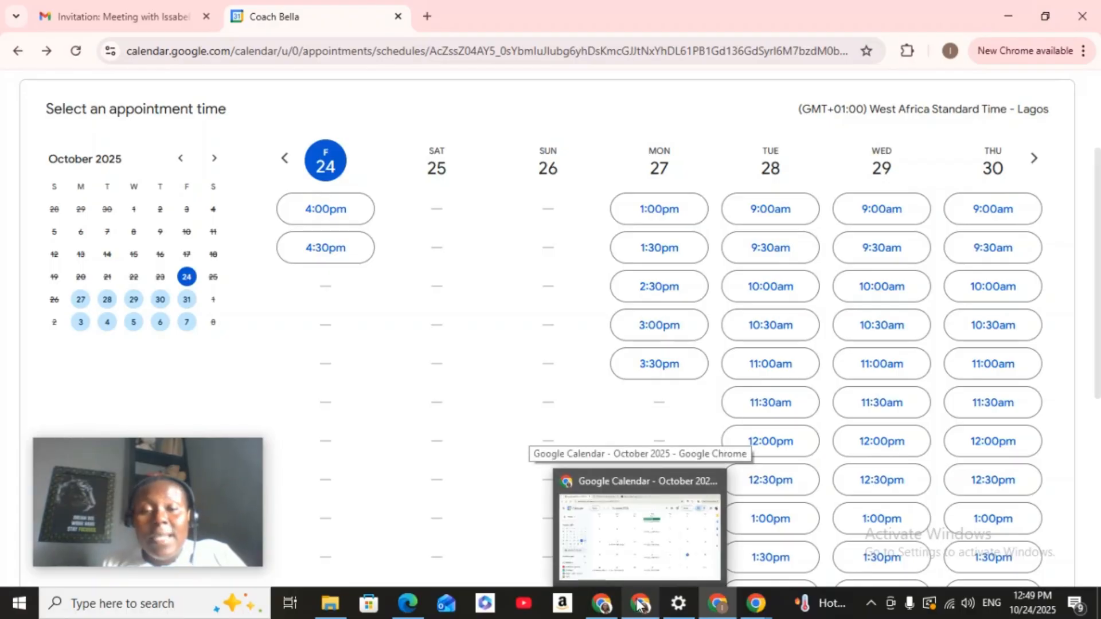
{"action": "left_click", "coordinate": [600, 605]}
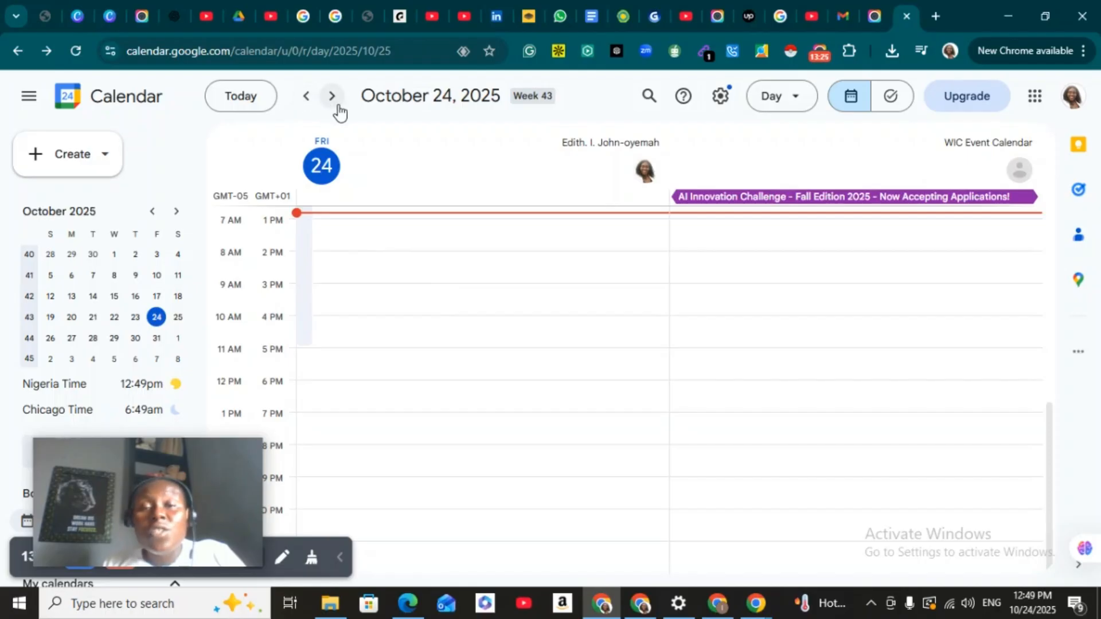
{"action": "left_click", "coordinate": [258, 50]}
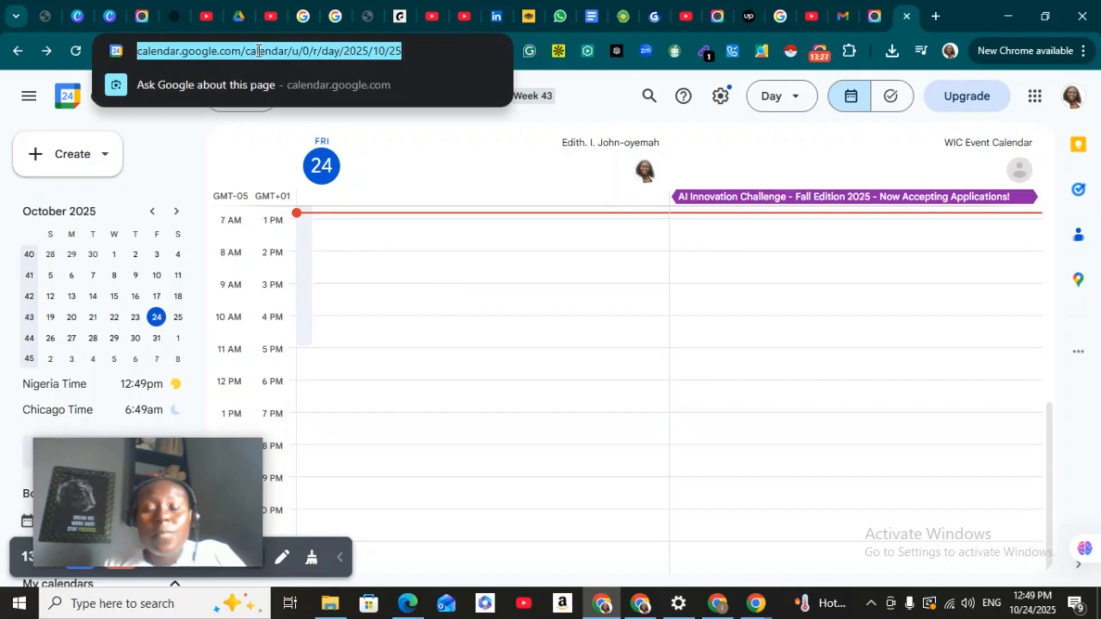
{"action": "key", "text": "Return"}
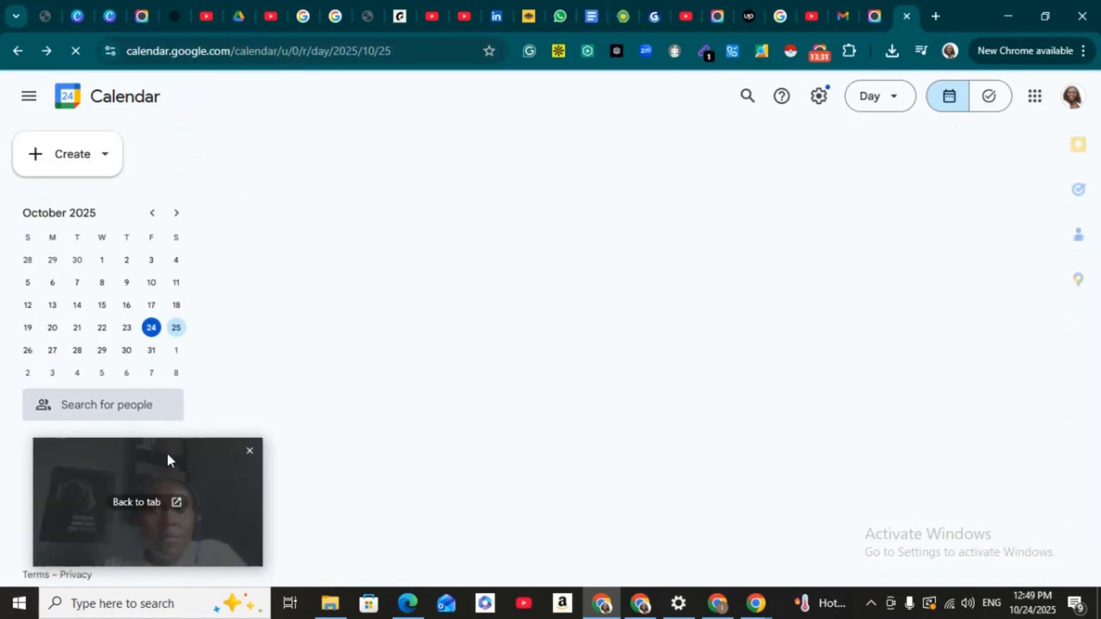
{"action": "left_click_drag", "start_coordinate": [199, 477], "coordinate": [1034, 93]}
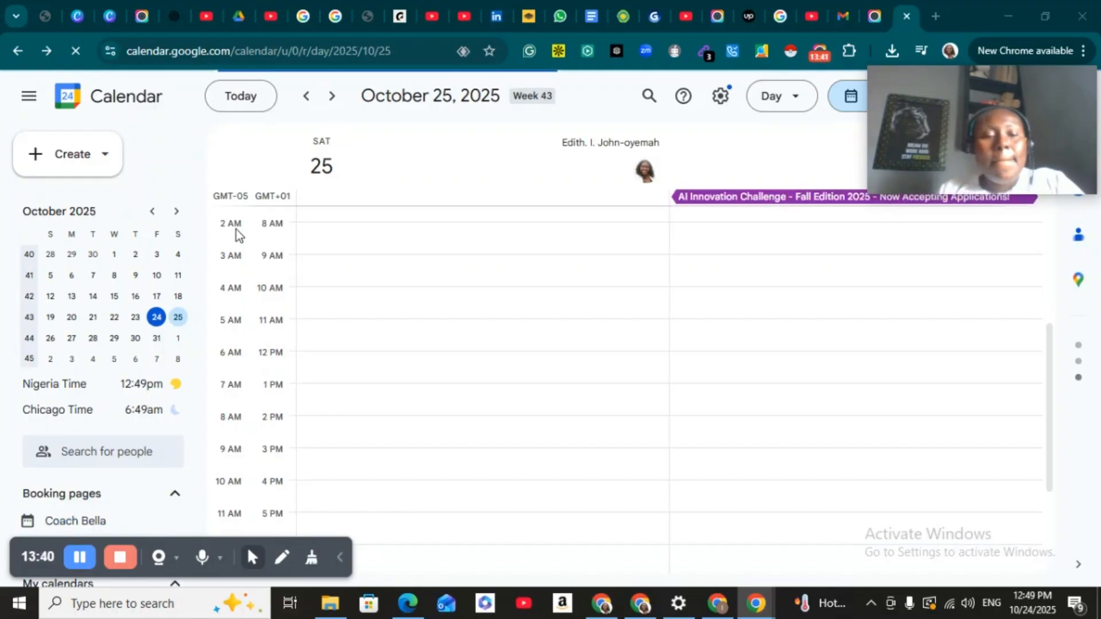
{"action": "left_click", "coordinate": [94, 532]}
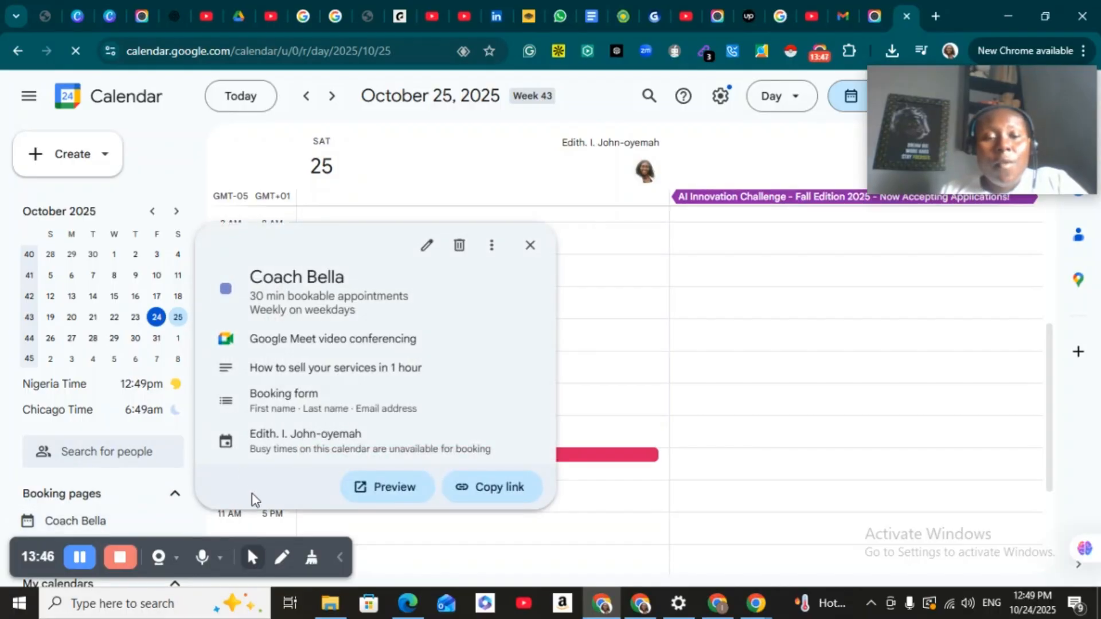
{"action": "left_click", "coordinate": [405, 493]}
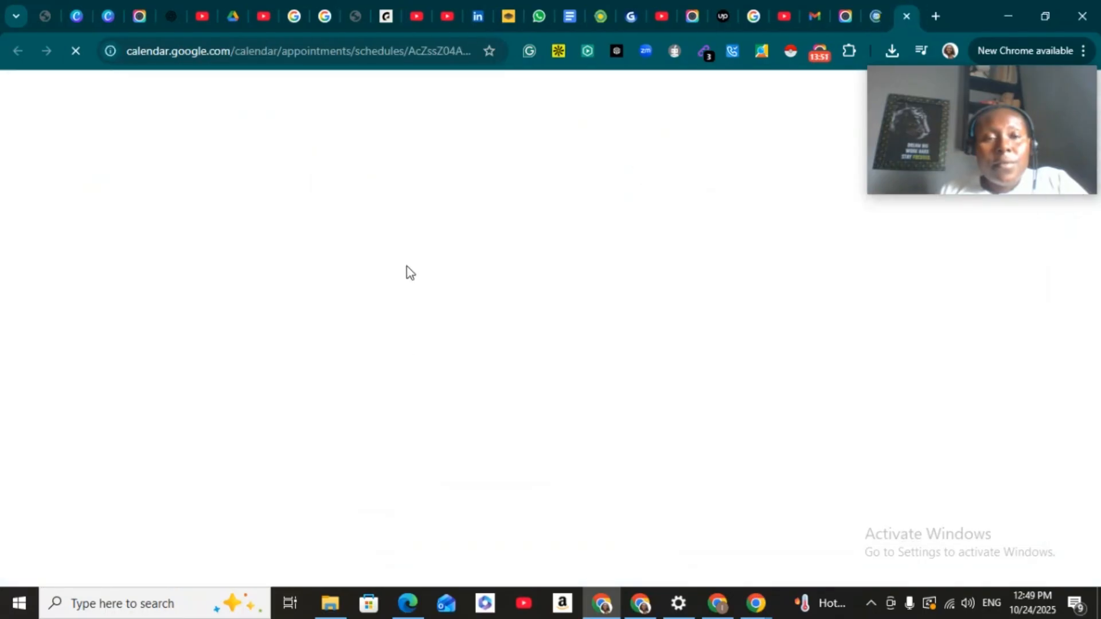
Step: Switch to the host's Gmail inbox, open the "Appointment booked" email for October 27 and review its meeting details
{"action": "left_click", "coordinate": [814, 15]}
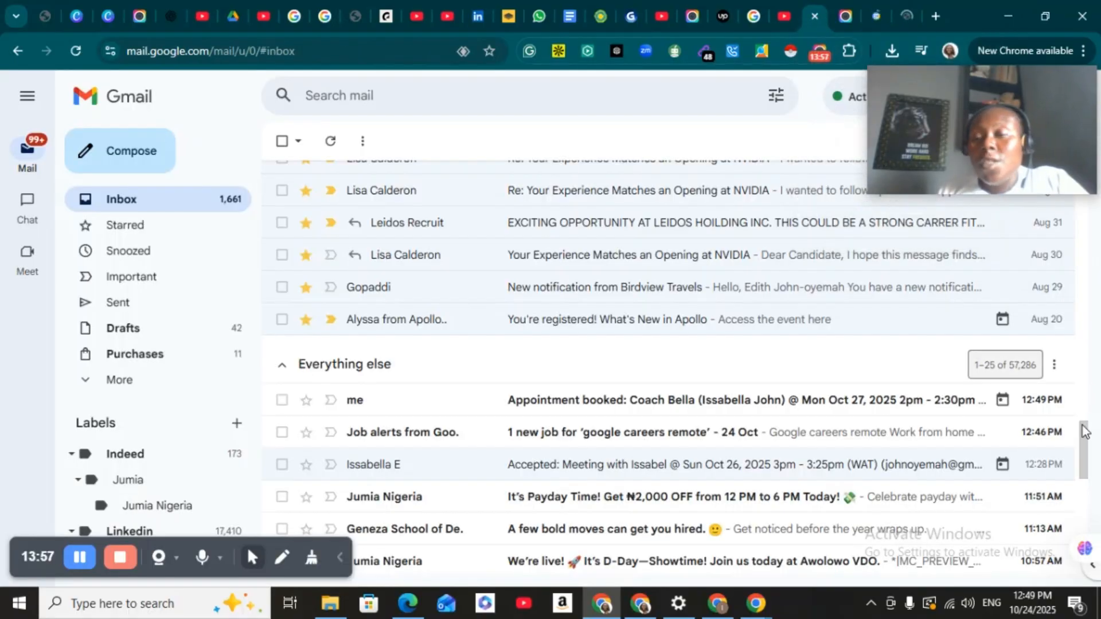
{"action": "mouse_move", "coordinate": [1083, 441]}
{"action": "left_mouse_down"}
{"action": "mouse_move", "coordinate": [1073, 333]}
{"action": "mouse_move", "coordinate": [1083, 441]}
{"action": "left_mouse_up"}
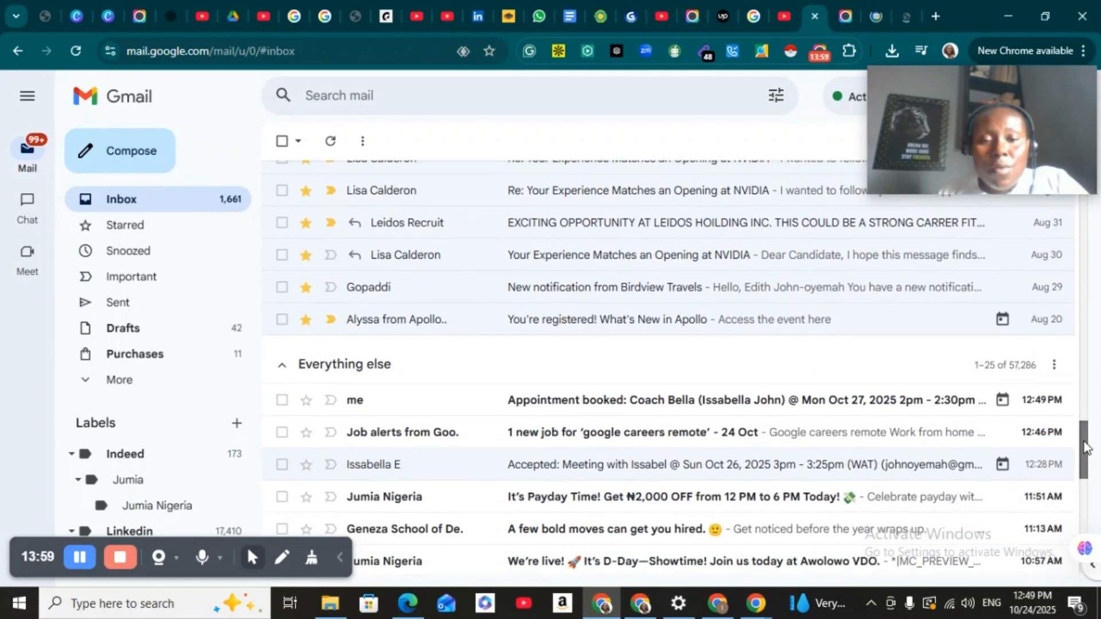
{"action": "left_click", "coordinate": [623, 405]}
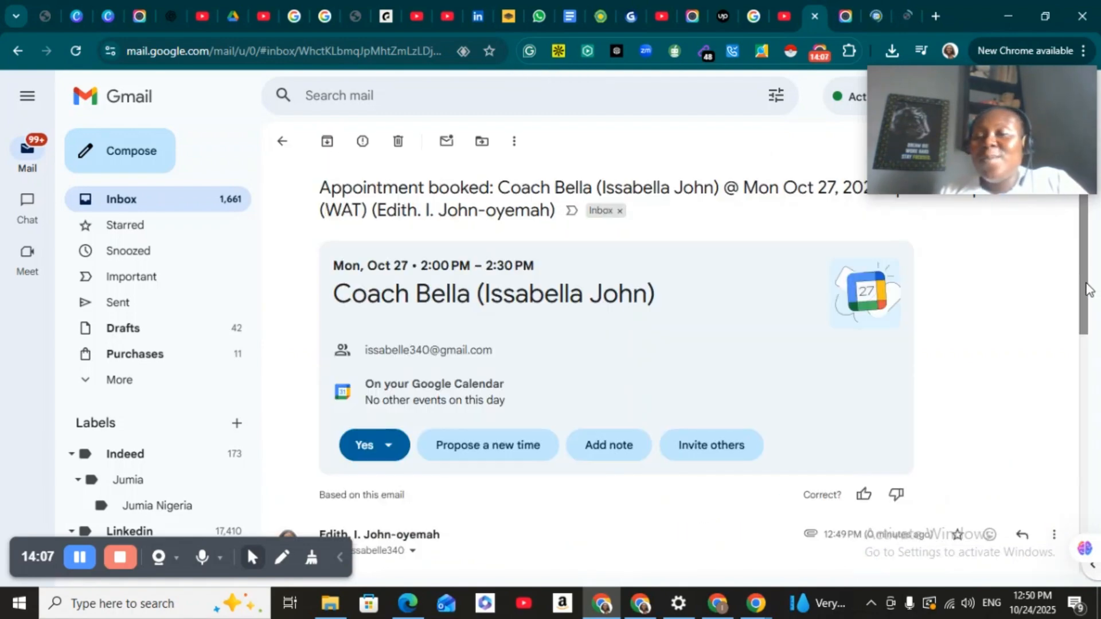
{"action": "left_click_drag", "start_coordinate": [1080, 288], "coordinate": [1084, 332]}
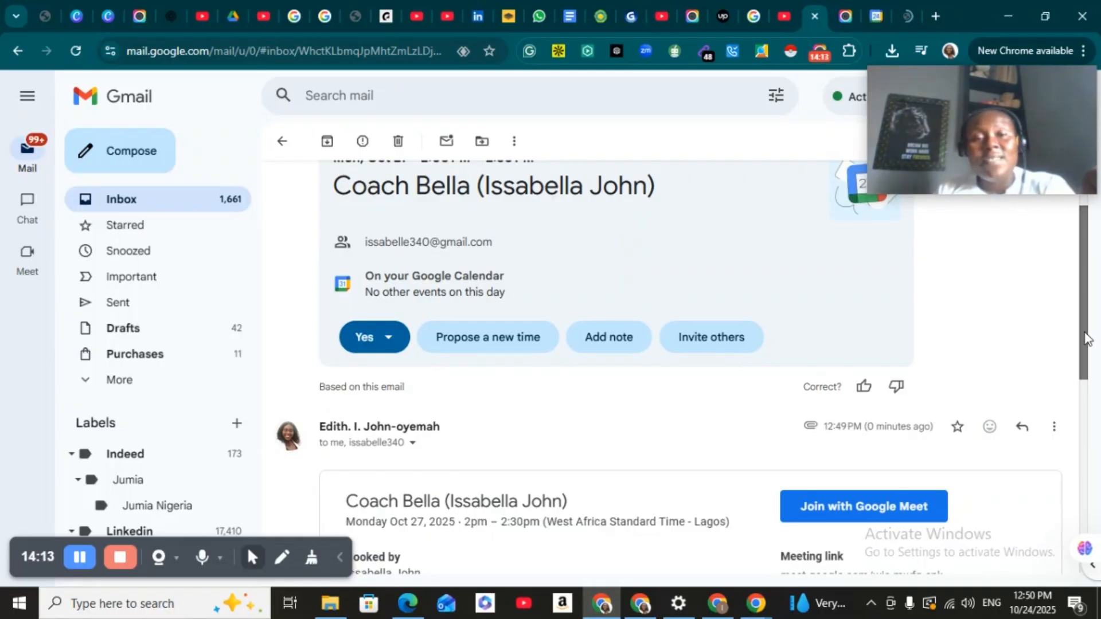
{"action": "scroll", "coordinate": [1088, 338], "scroll_direction": "down", "scroll_amount": 1}
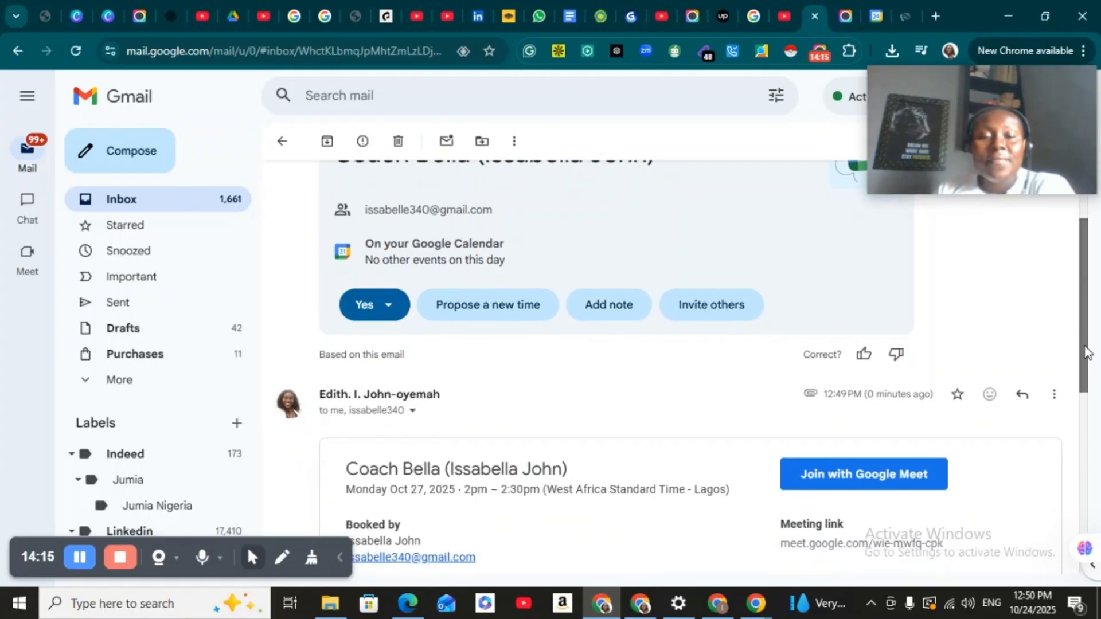
{"action": "scroll", "coordinate": [1088, 334], "scroll_direction": "up", "scroll_amount": 2}
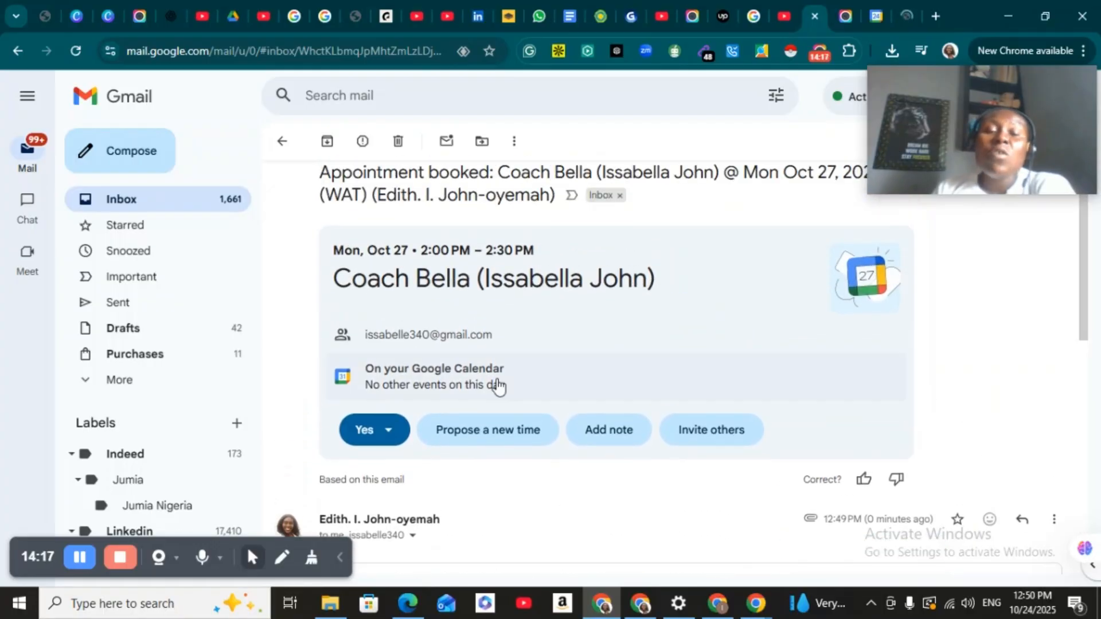
Step: Respond Yes to the October 27 appointment from the host's "Appointment booked" email
{"action": "left_click", "coordinate": [358, 436]}
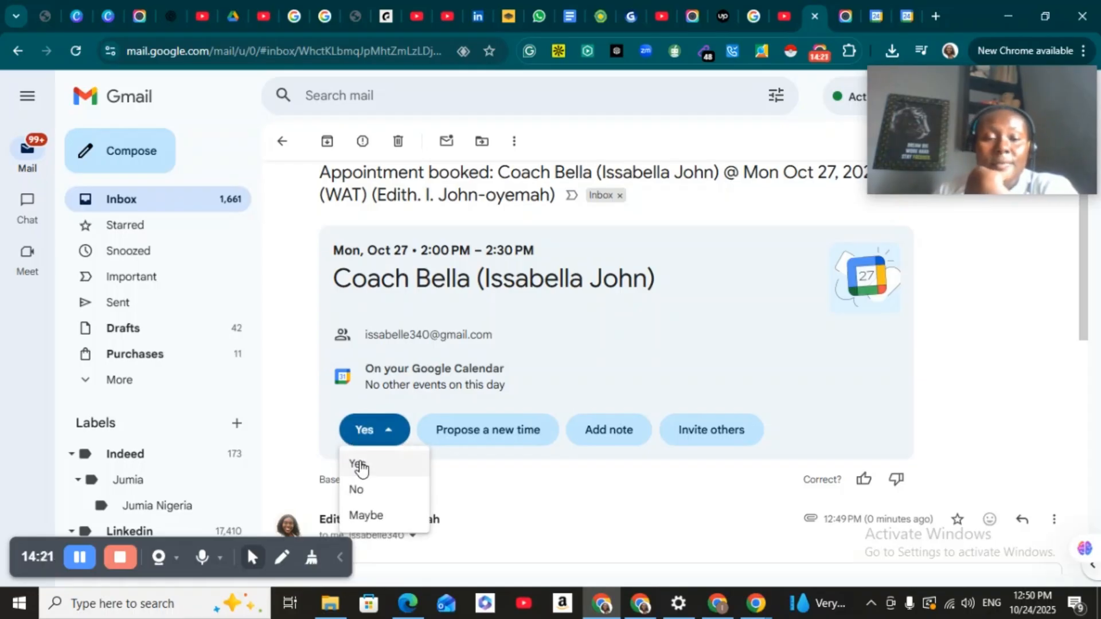
{"action": "left_click", "coordinate": [360, 470]}
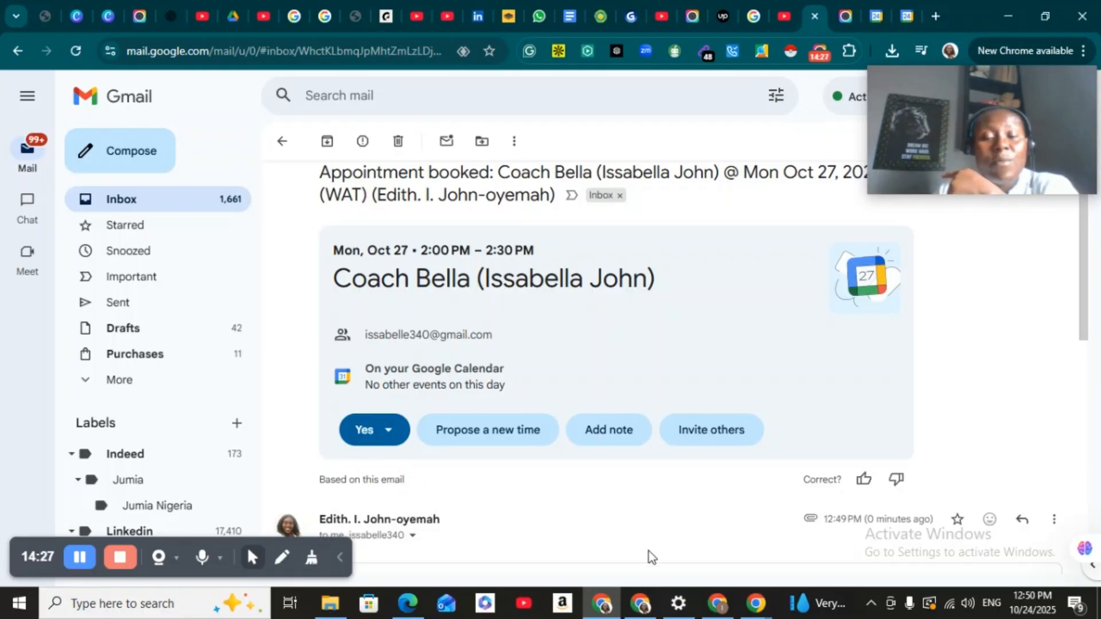
Step: Switch to the client's Gmail inbox, open the "Appointment booked" email for October 27 and review its booking details and meeting link
{"action": "left_click", "coordinate": [726, 611]}
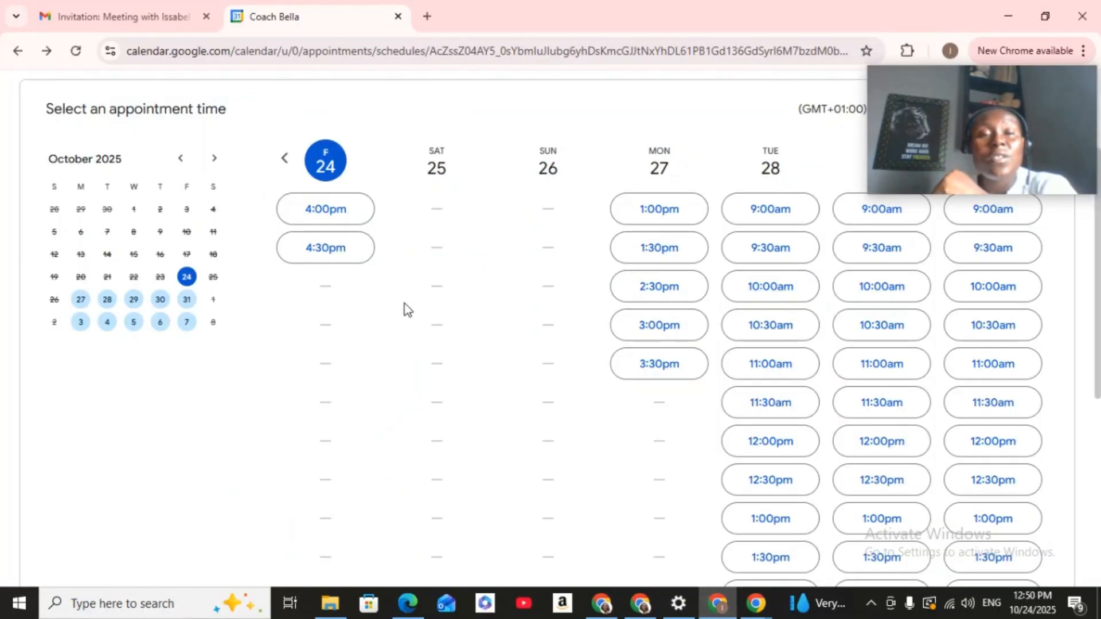
{"action": "left_click", "coordinate": [123, 16]}
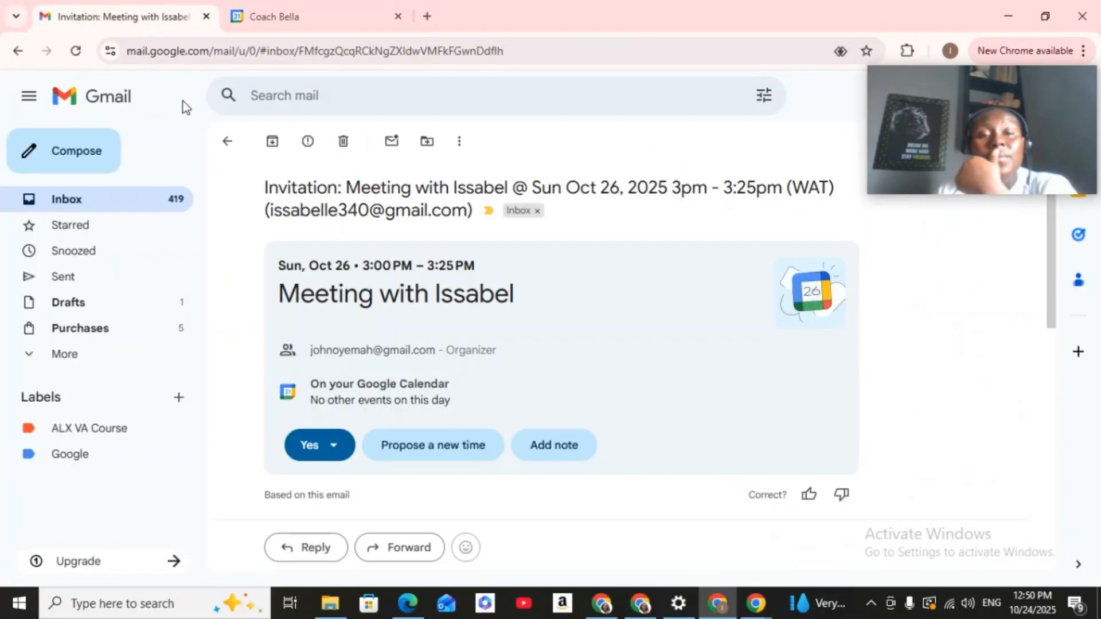
{"action": "left_click", "coordinate": [228, 141]}
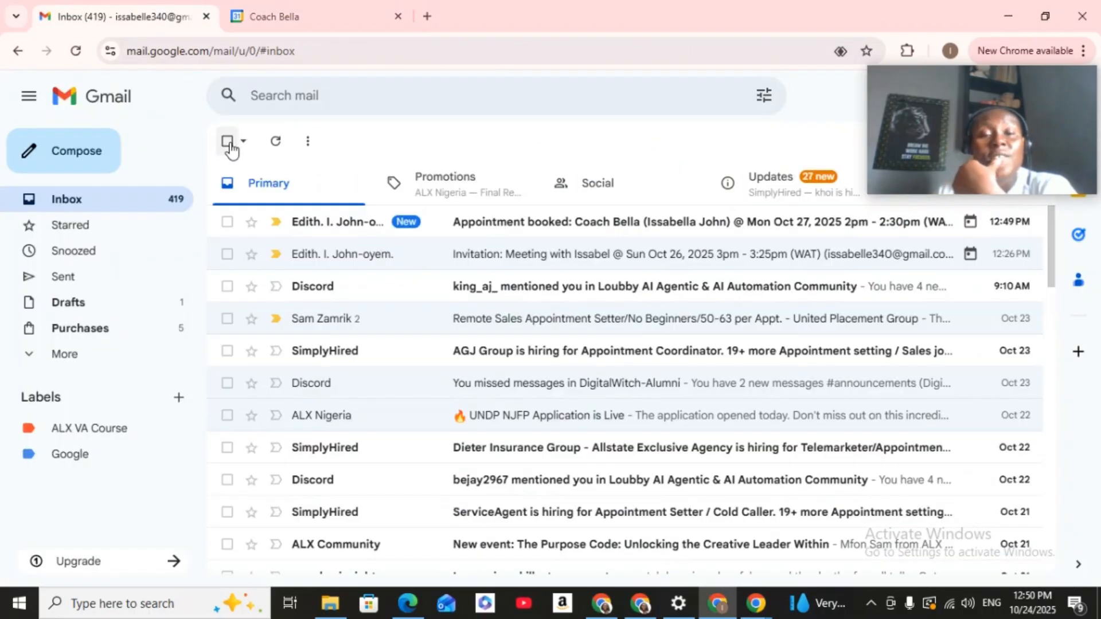
{"action": "left_click", "coordinate": [572, 229]}
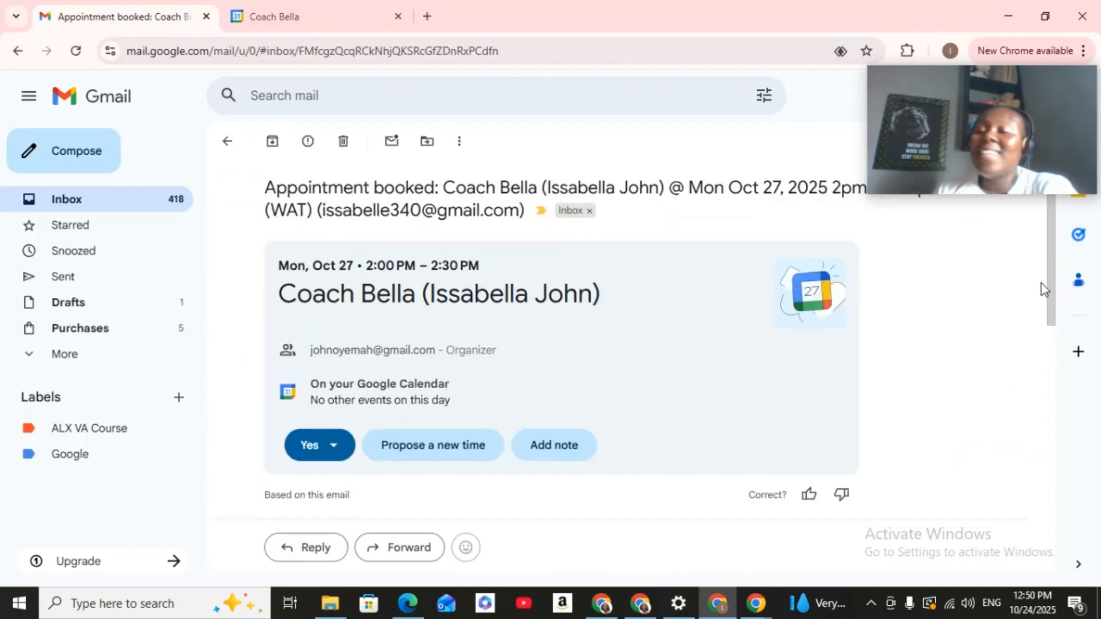
{"action": "left_click_drag", "start_coordinate": [1052, 302], "coordinate": [1057, 353]}
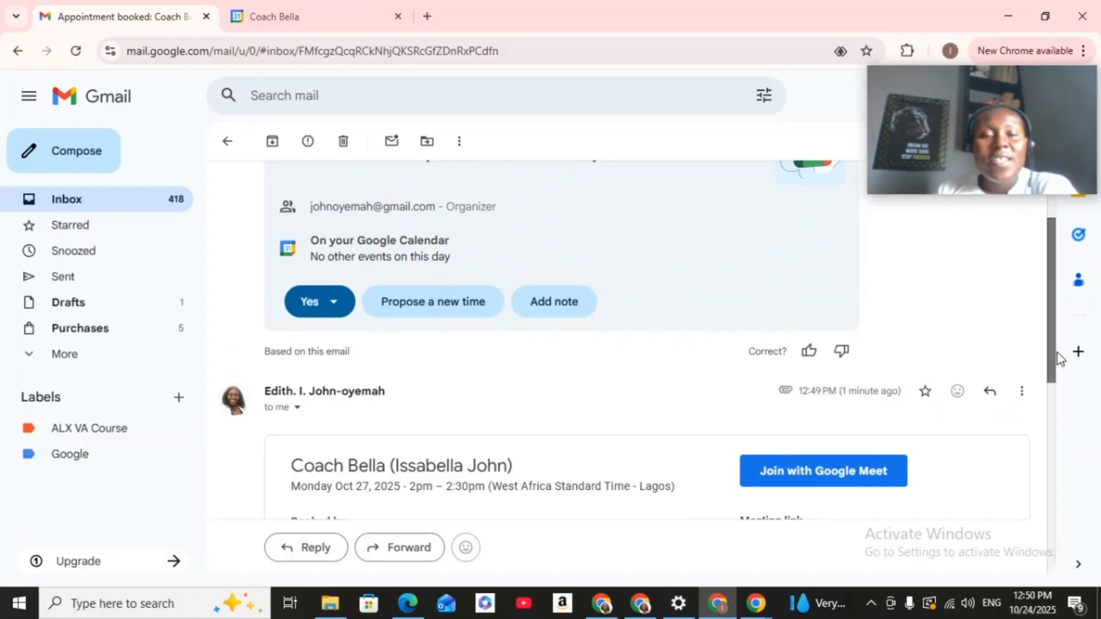
{"action": "left_click_drag", "start_coordinate": [1057, 353], "coordinate": [1061, 452]}
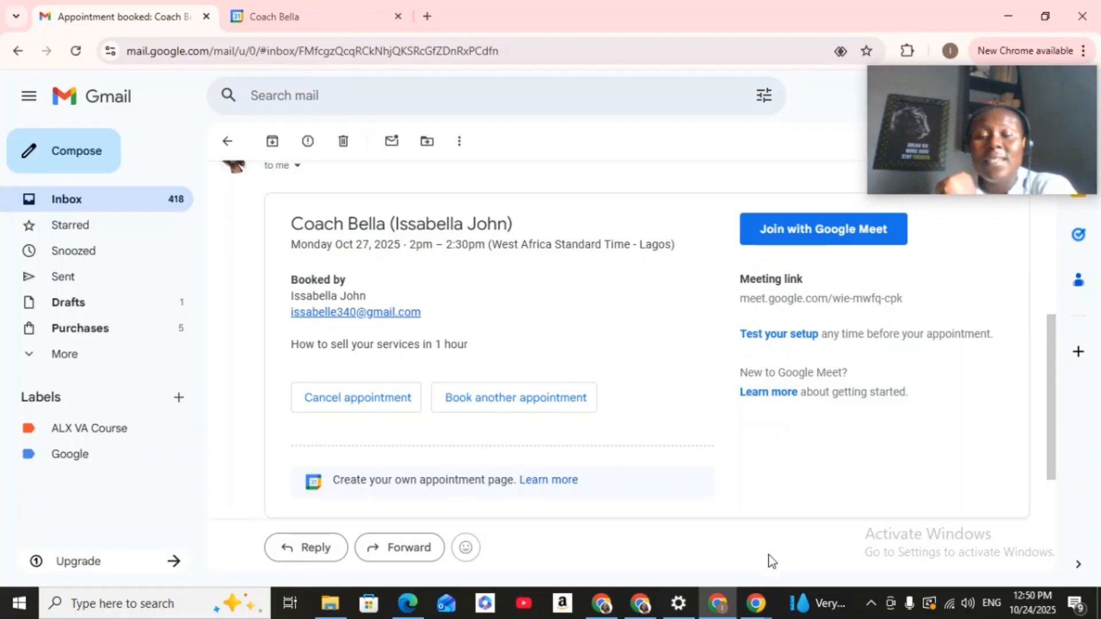
Step: Return to the host's Chrome window showing the "Appointment booked" email in Gmail
{"action": "left_click", "coordinate": [634, 613]}
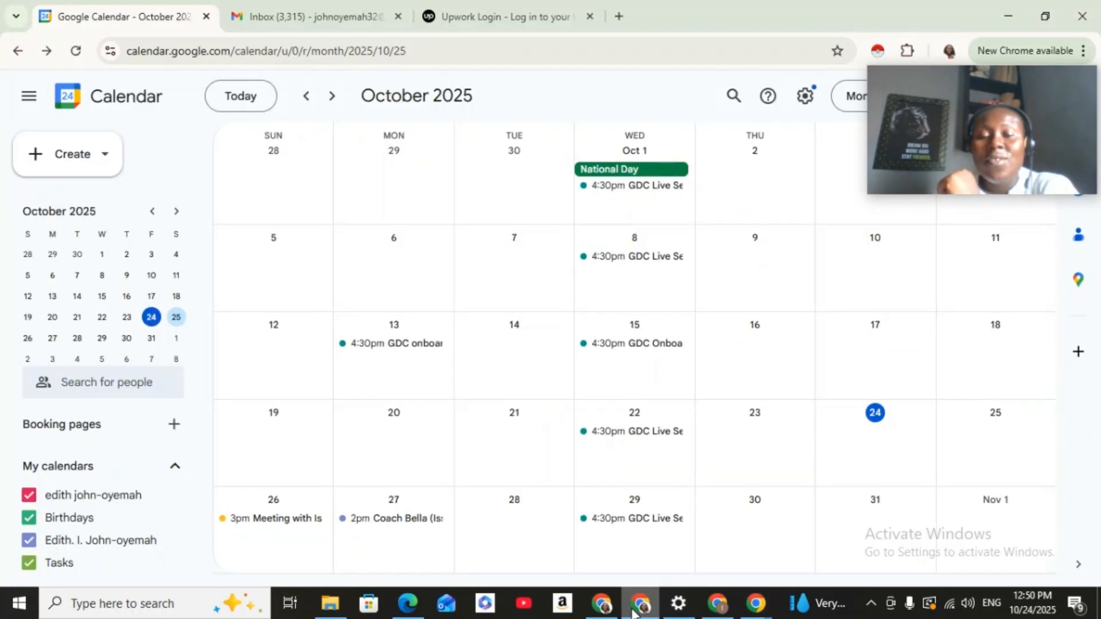
{"action": "left_click", "coordinate": [600, 602]}
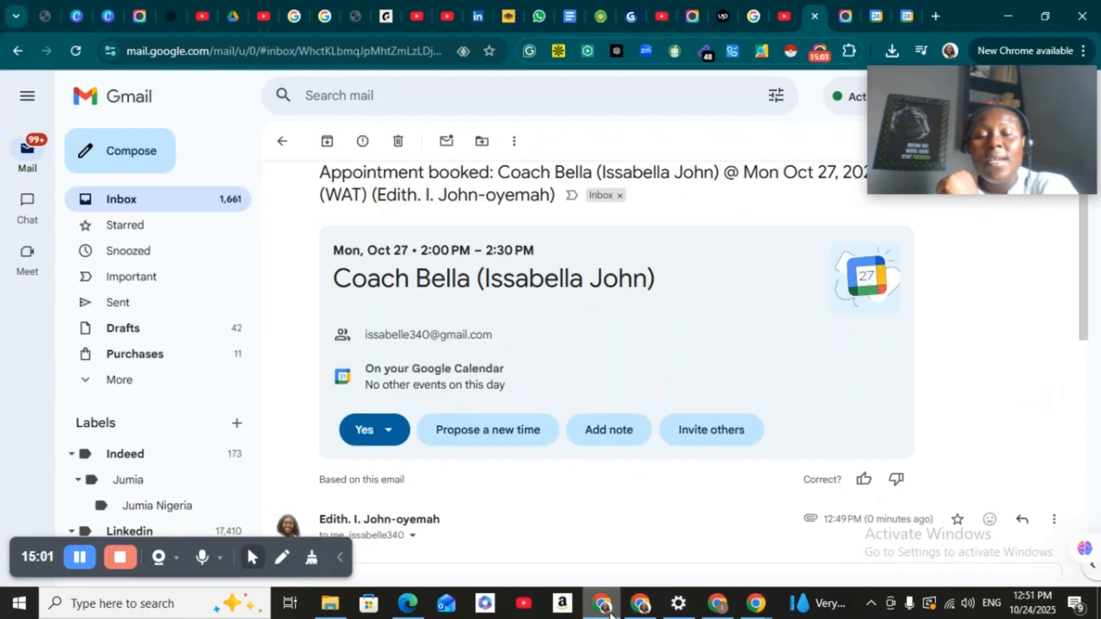